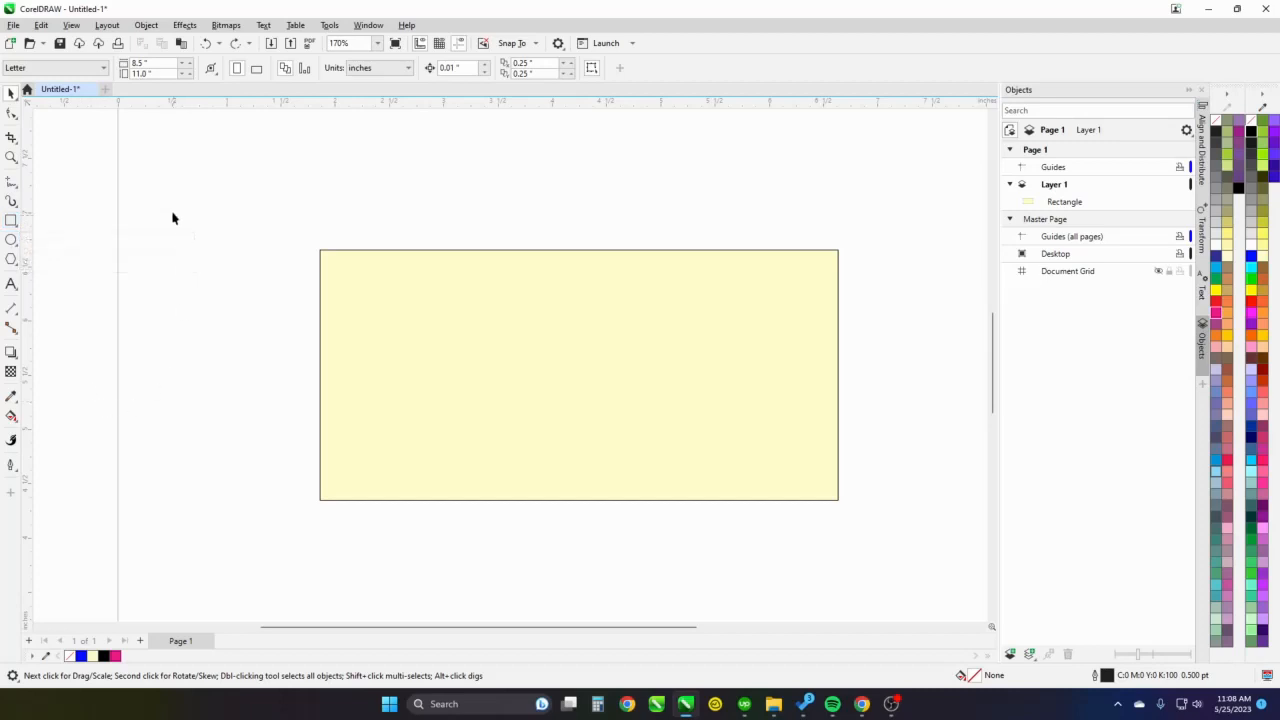
Round all four corners of the yellow rectangle with the Shape tool to a radius of about 0.756 inches
left_click(521, 346)
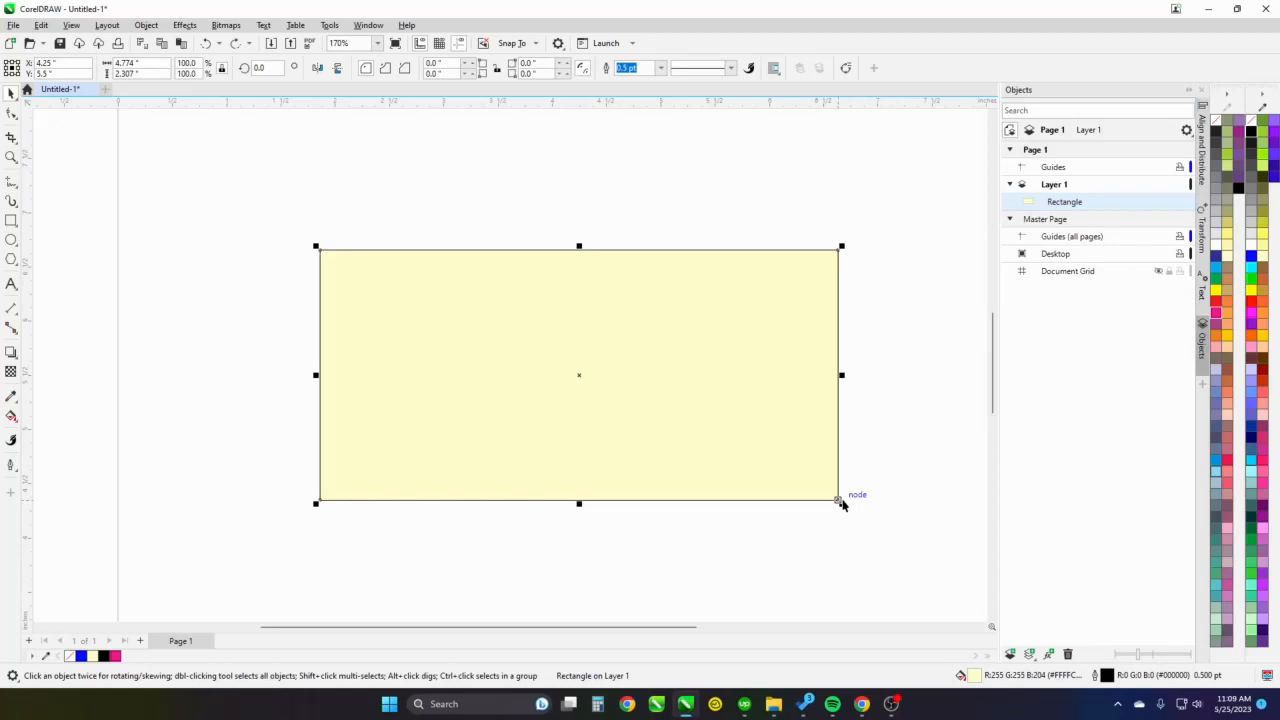
left_click(12, 114)
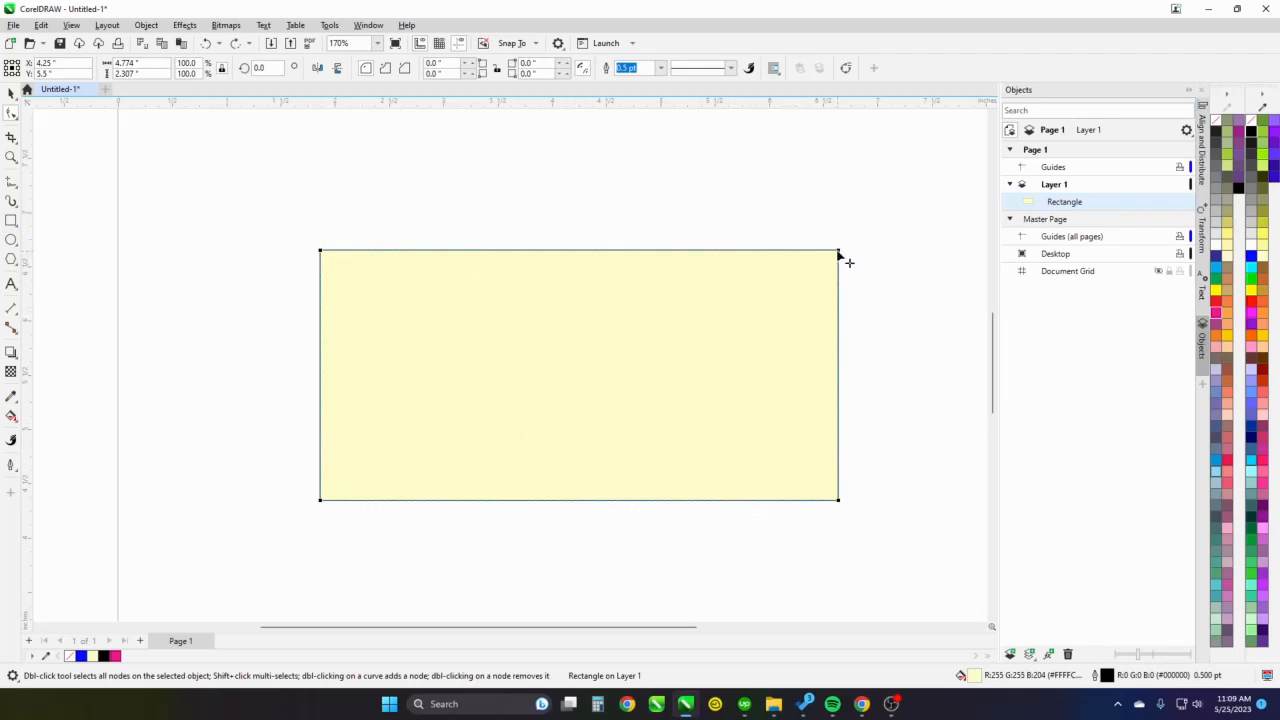
left_click_drag(838, 255, 826, 321)
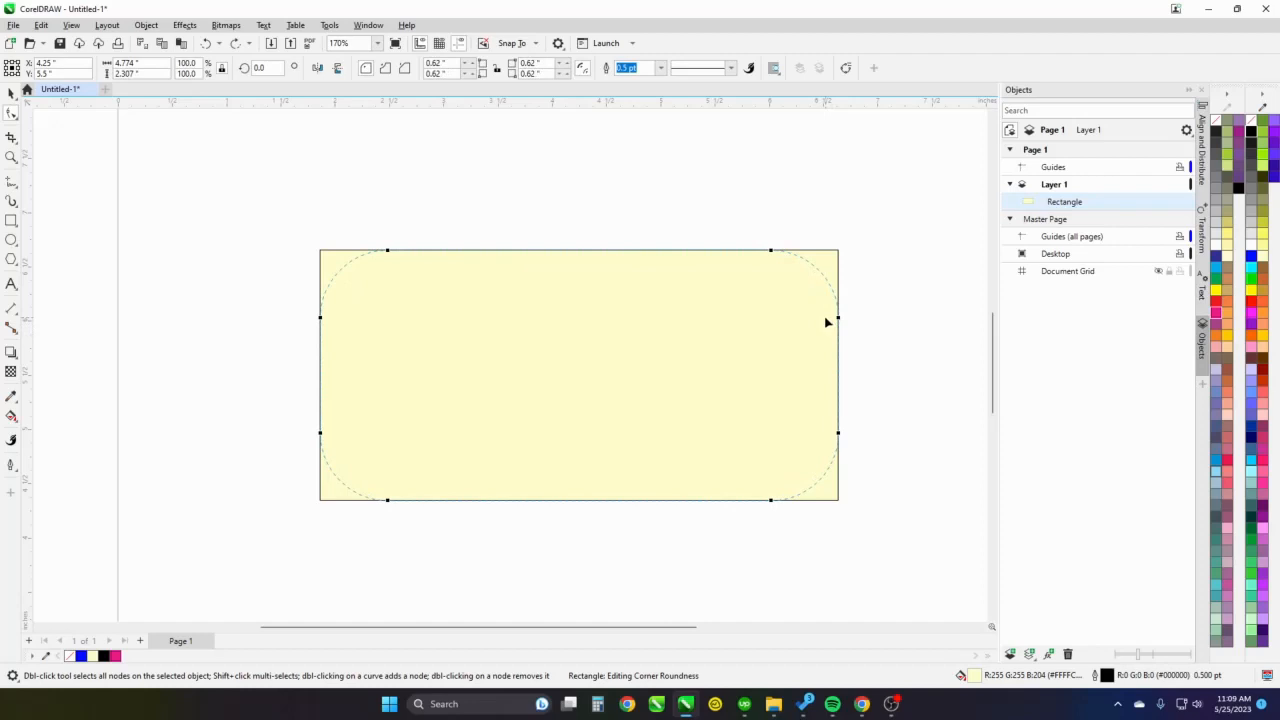
left_click_drag(826, 321, 818, 343)
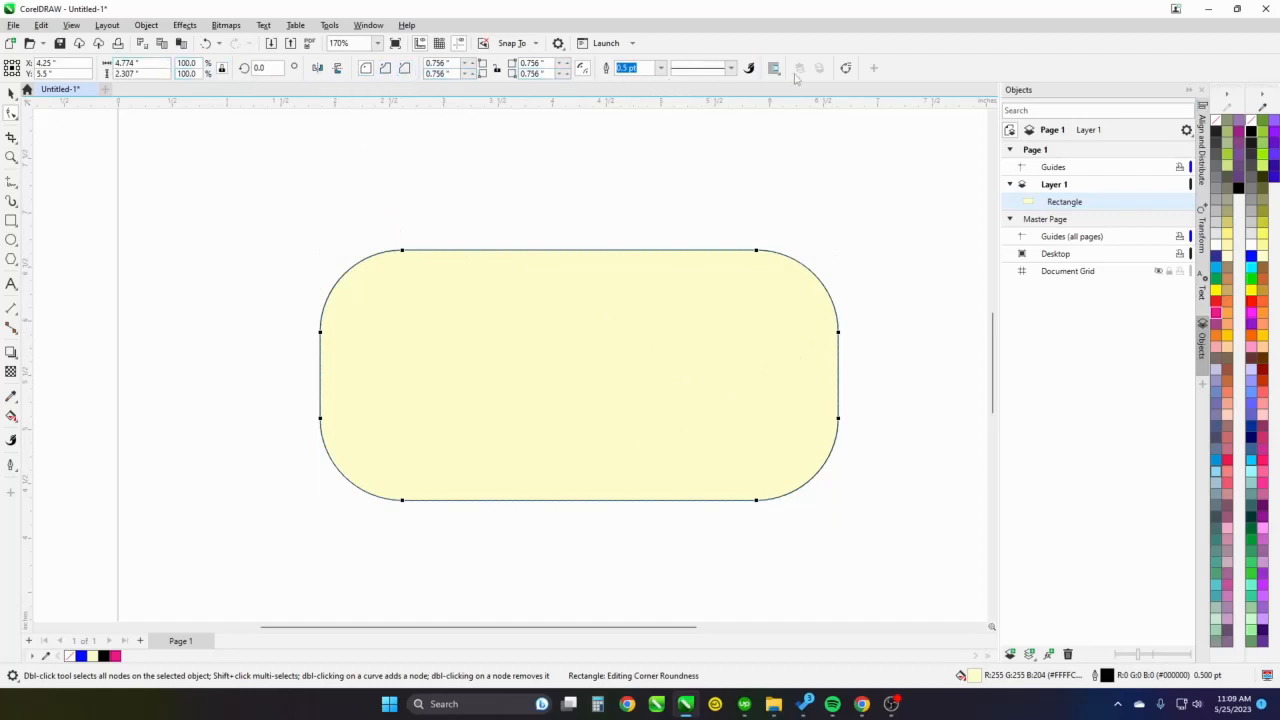
Try the scalloped and chamfered corner styles on the rectangle, and return its corners to round
left_click(385, 70)
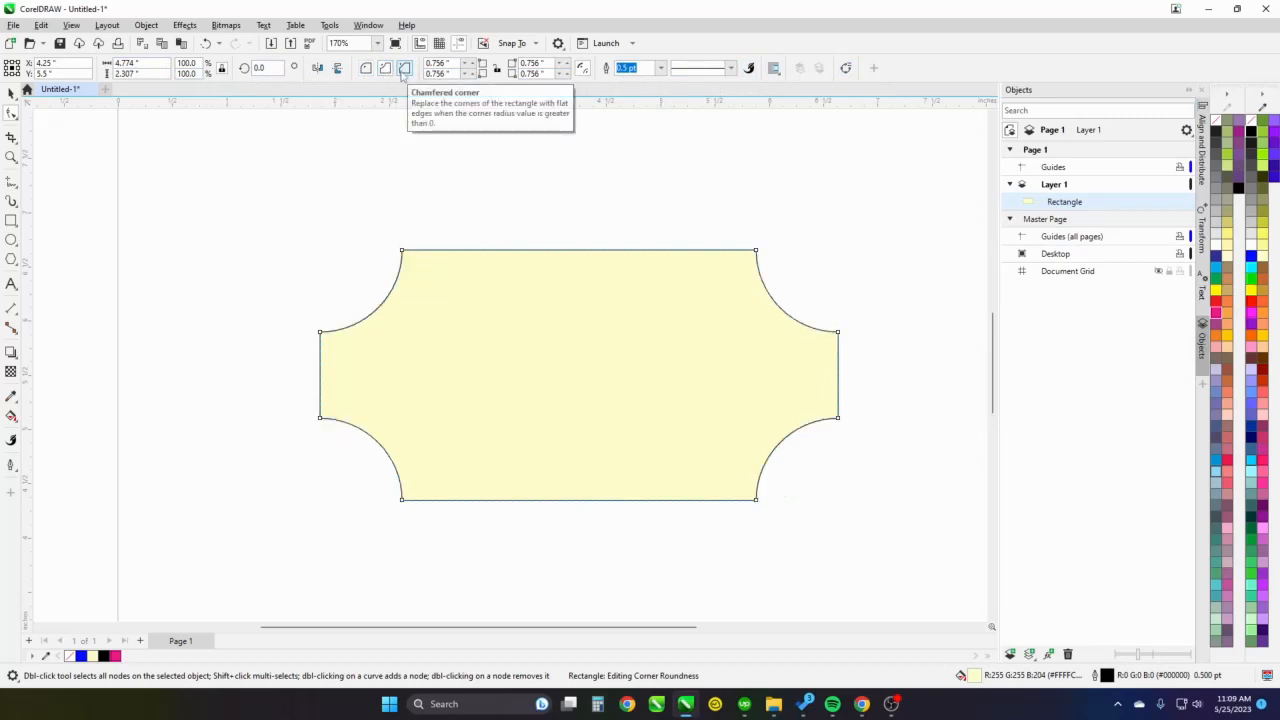
left_click(403, 70)
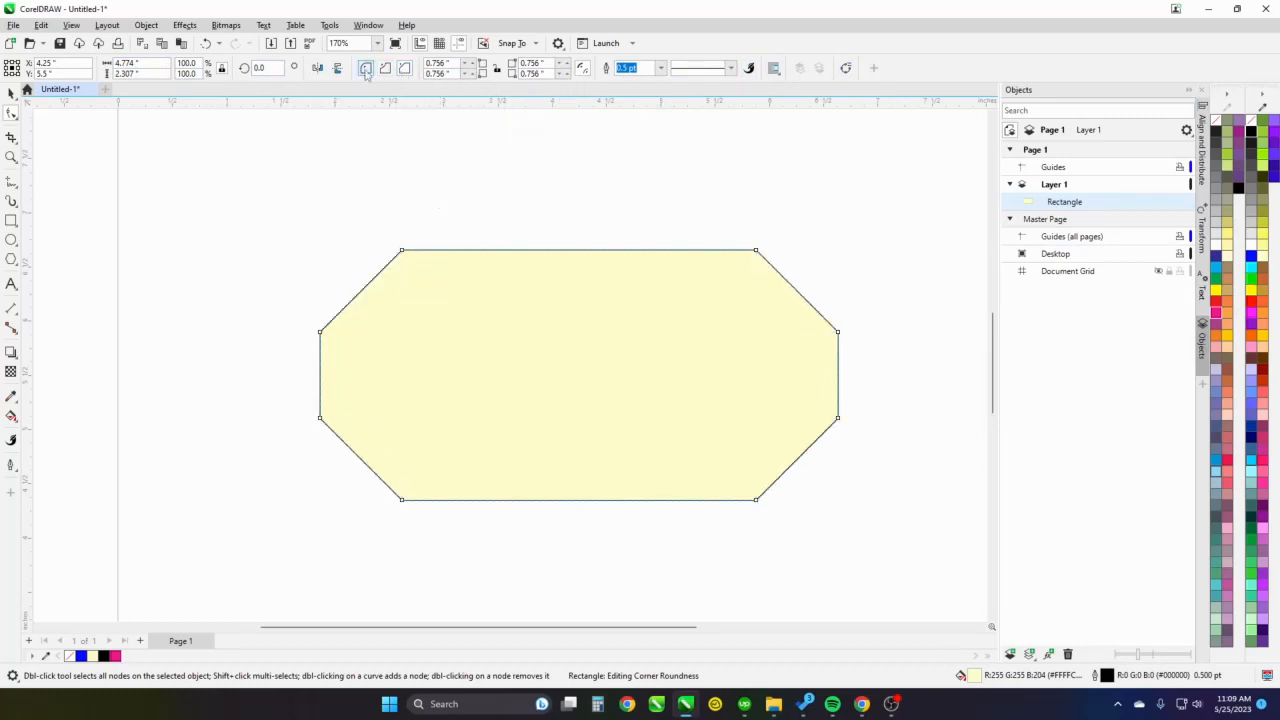
left_click(366, 70)
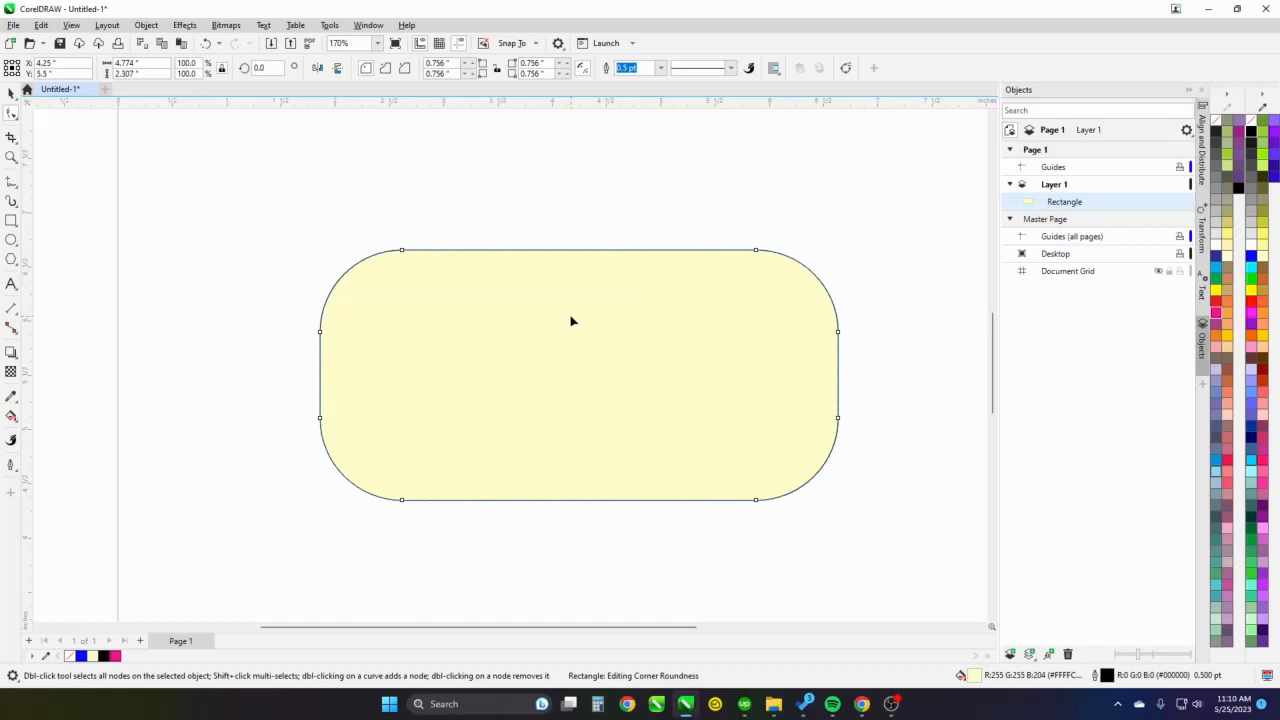
Convert the rounded rectangle to curves so that its nodes can be edited individually
key("ctrl+q")
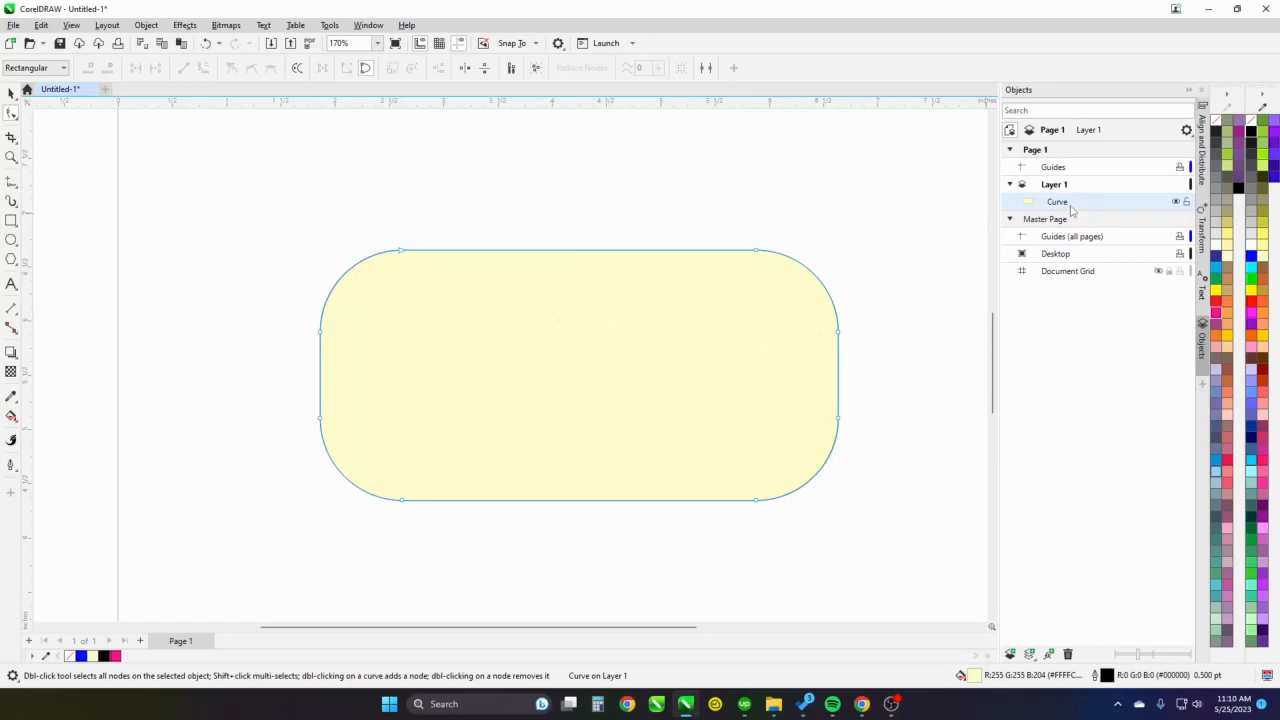
key("ctrl+z")
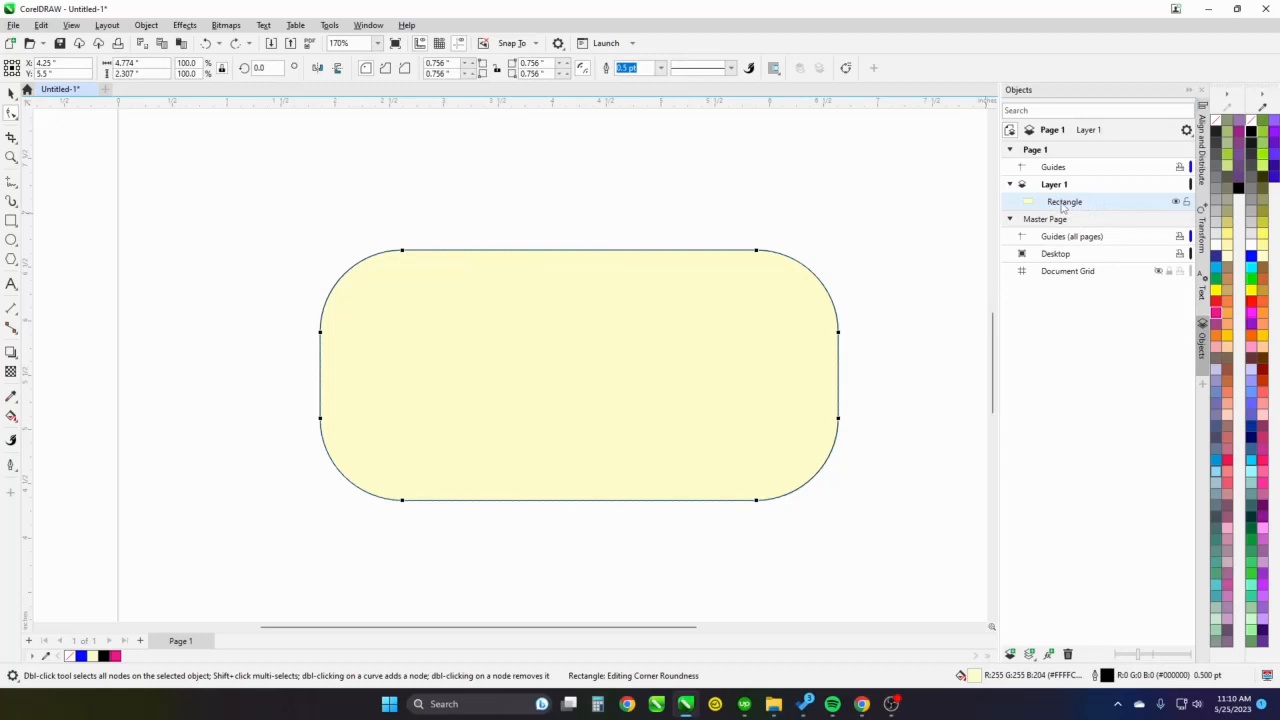
key("ctrl+q")
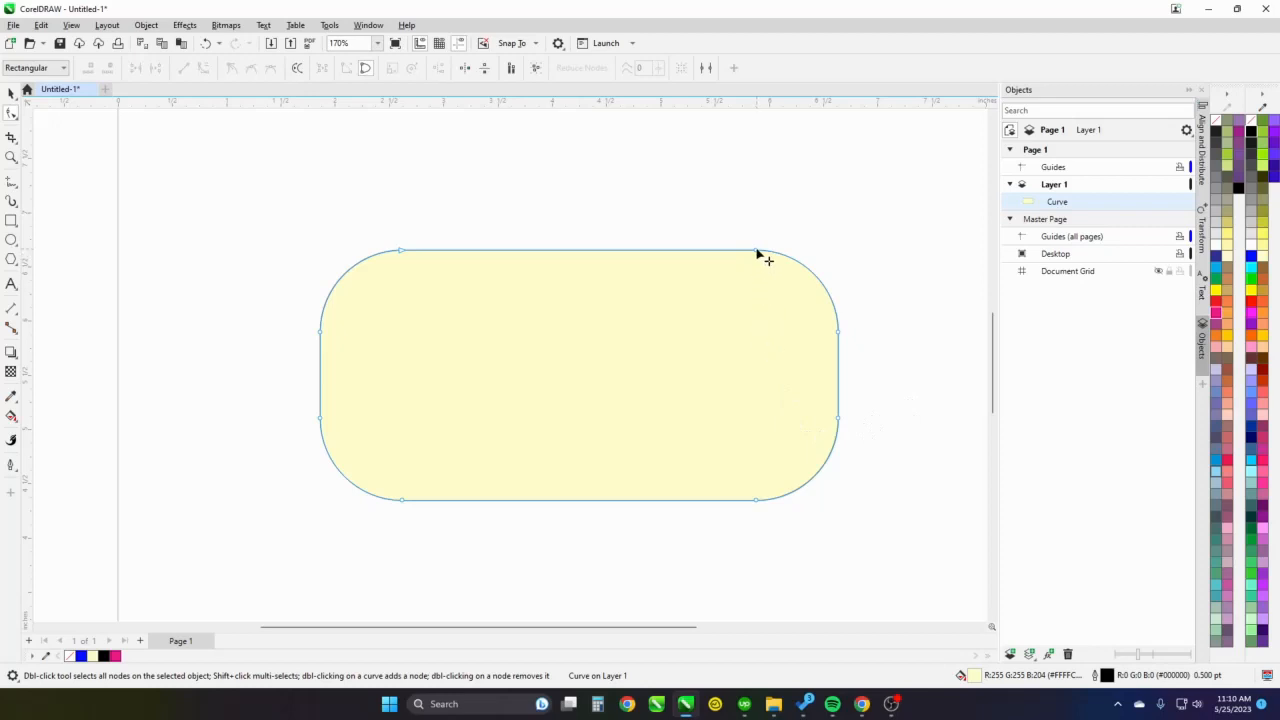
Reshape the upper-right corner by raising its top node, lowering its side node and lengthening the top node's handle
left_click_drag(757, 253, 763, 212)
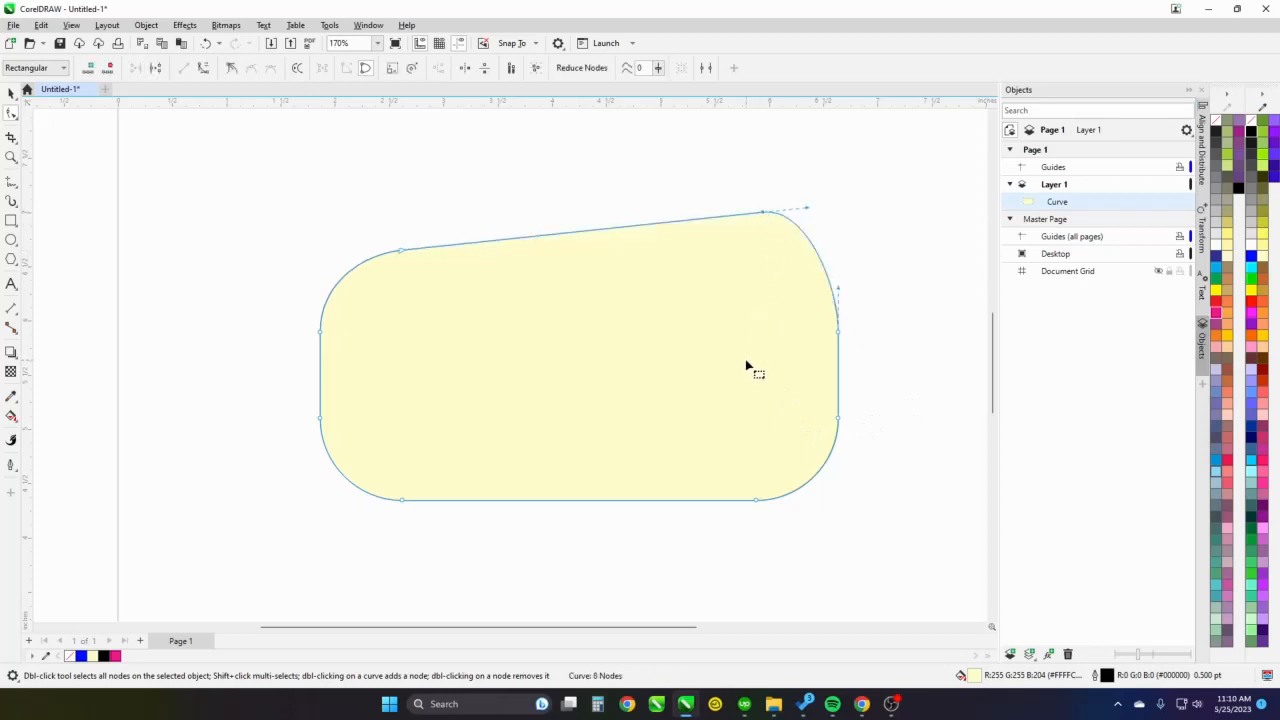
left_click_drag(835, 338, 854, 389)
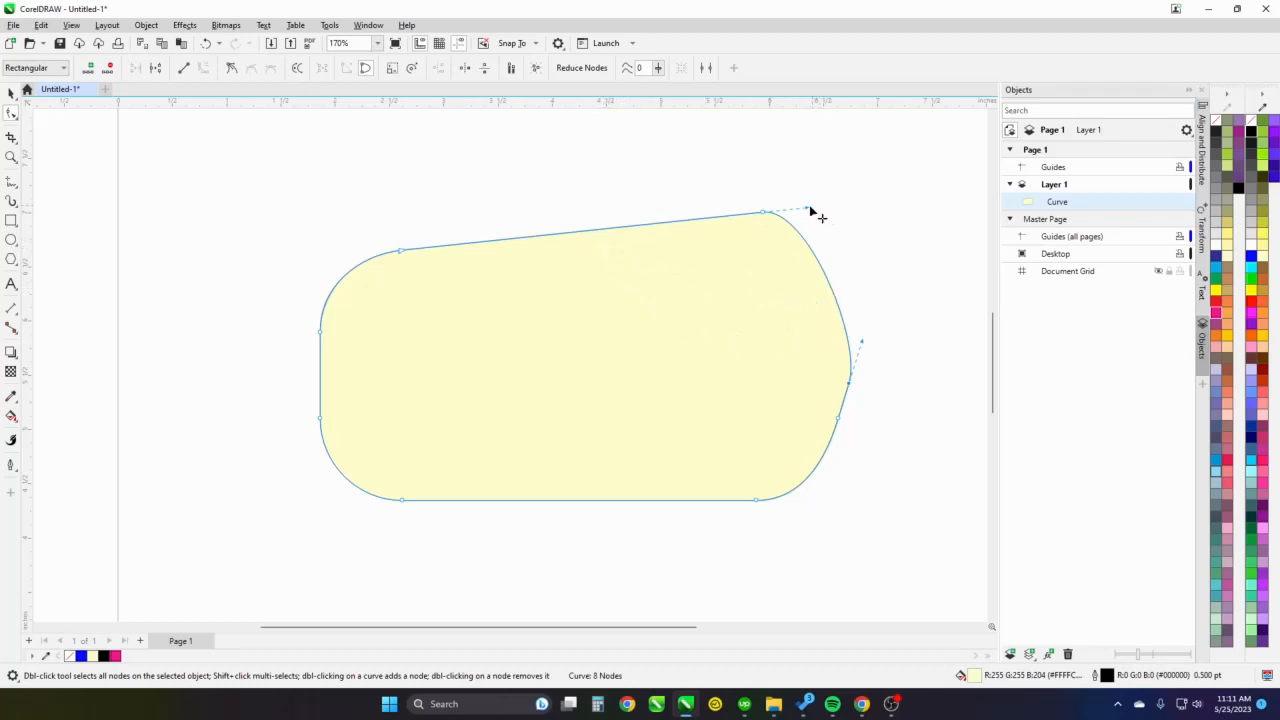
left_click_drag(812, 212, 849, 204)
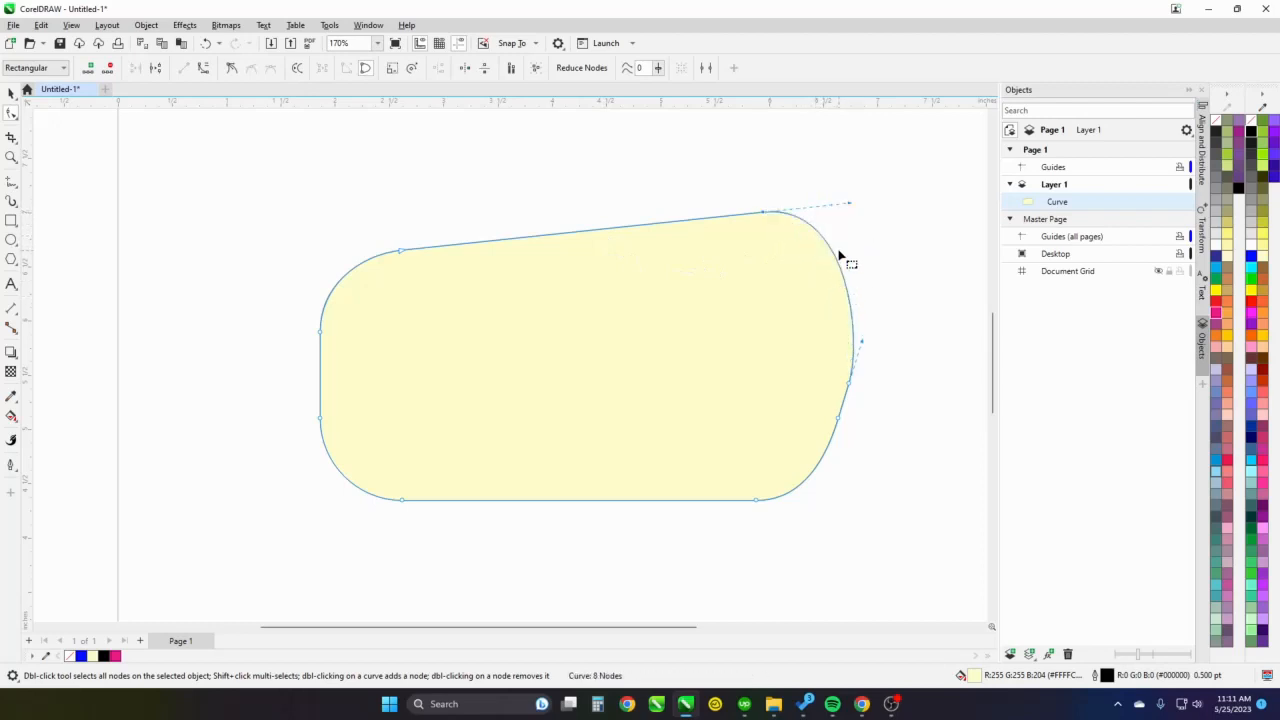
left_click(605, 298)
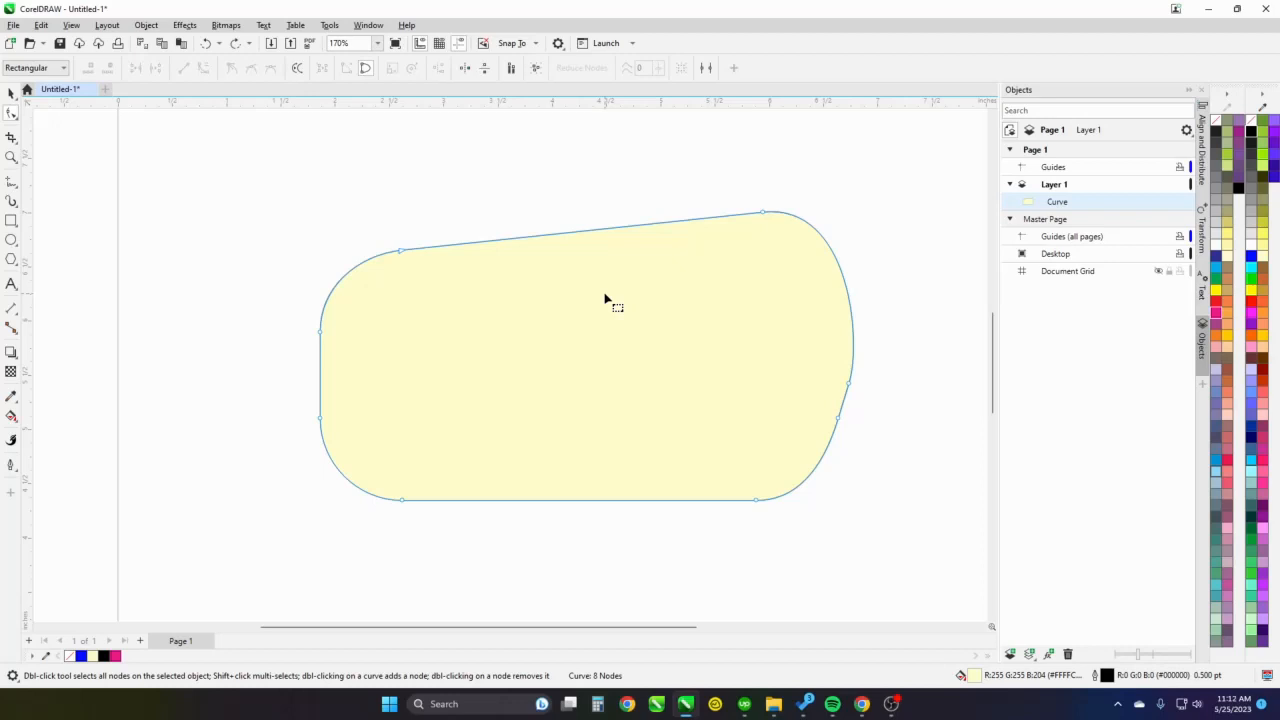
Marquee-select different groups of nodes around the curve, and clear the node selection
left_click_drag(701, 158, 886, 467)
left_click_drag(885, 466, 886, 465)
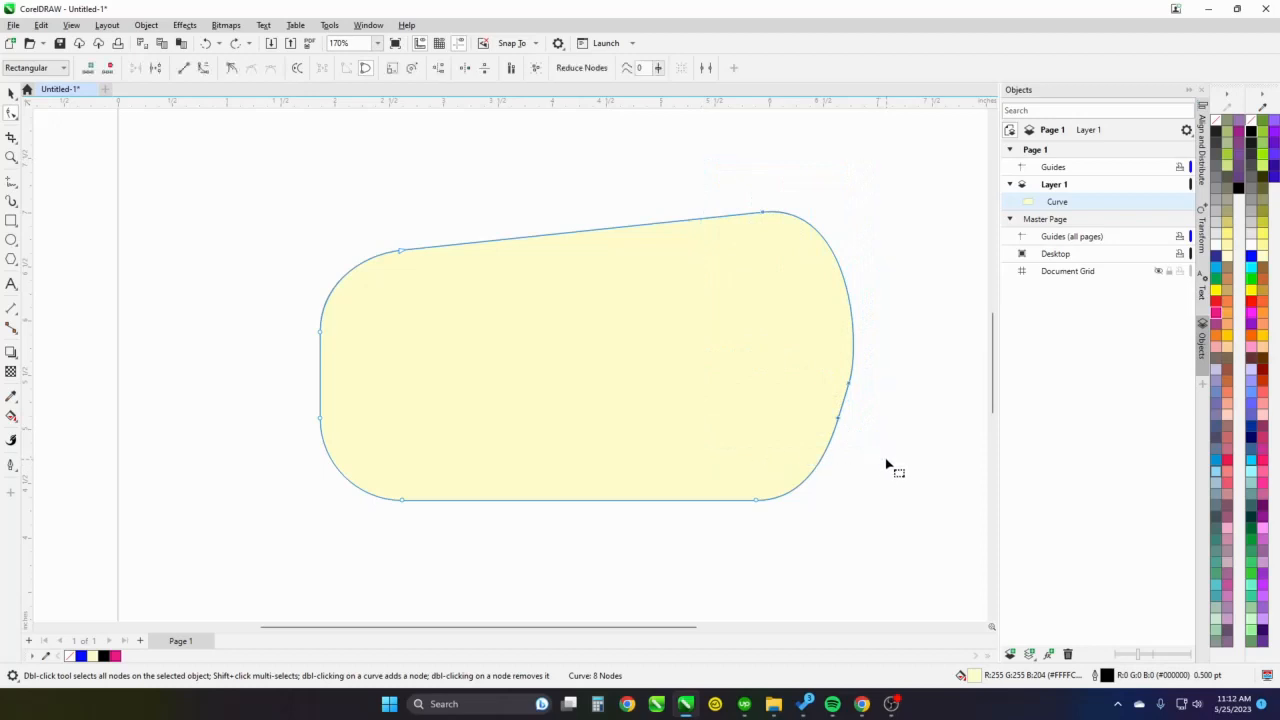
left_click_drag(704, 160, 838, 576)
left_click_drag(487, 521, 267, 378)
left_click_drag(217, 190, 340, 293)
left_click_drag(672, 178, 966, 471)
left_click_drag(909, 595, 698, 360)
left_click_drag(914, 565, 737, 366)
left_click(732, 345)
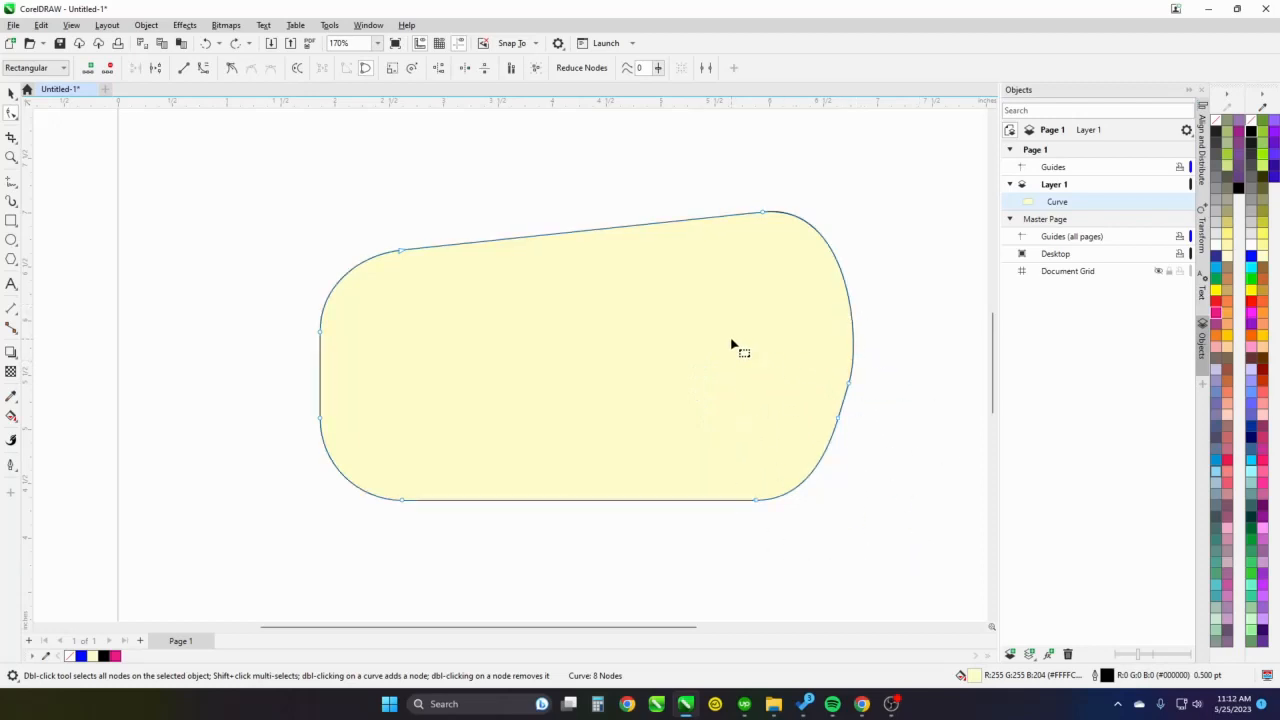
Add two nodes along the straight sloping top edge of the curve, and deselect them
left_click(611, 230)
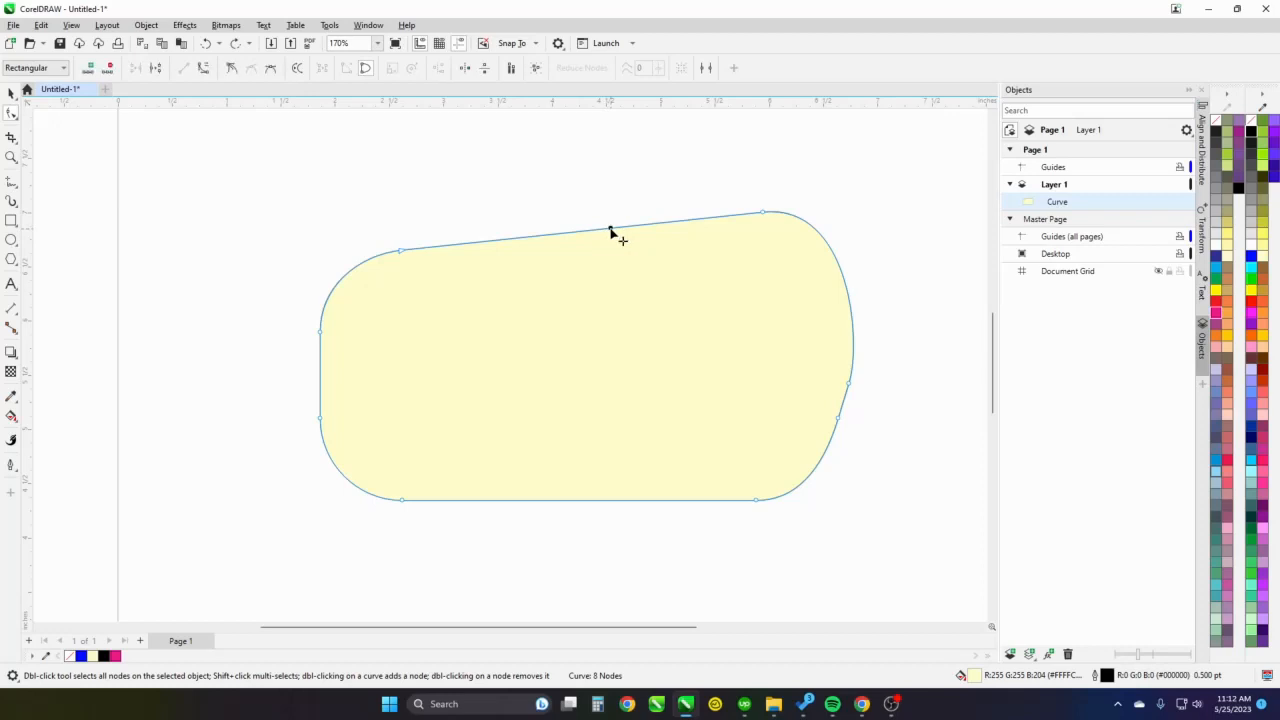
left_click(764, 214)
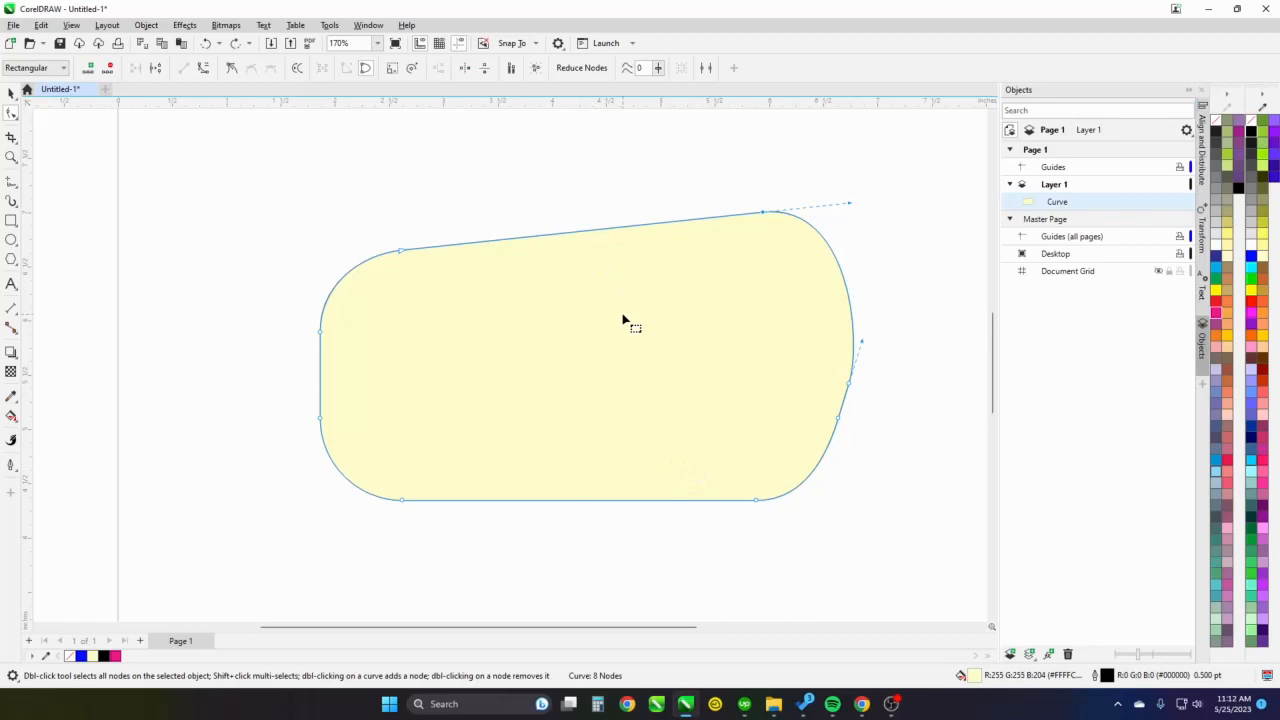
double_click(604, 231)
left_click(517, 242)
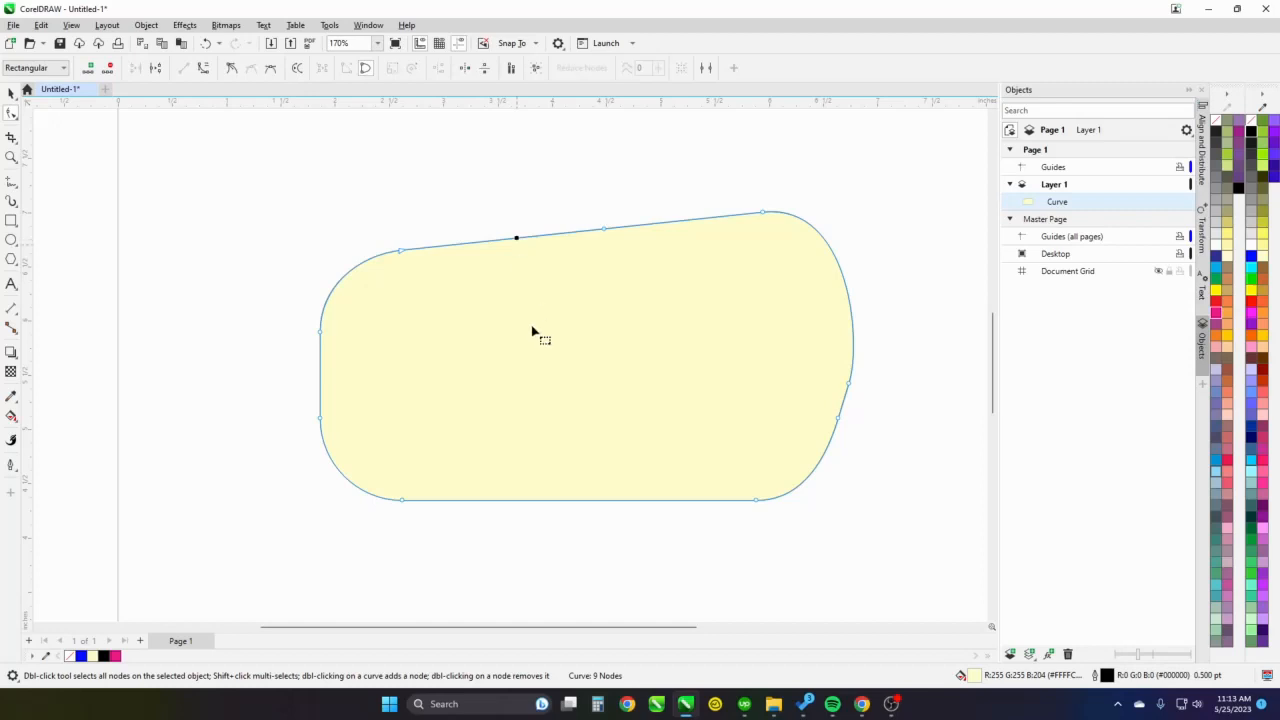
right_click(517, 242)
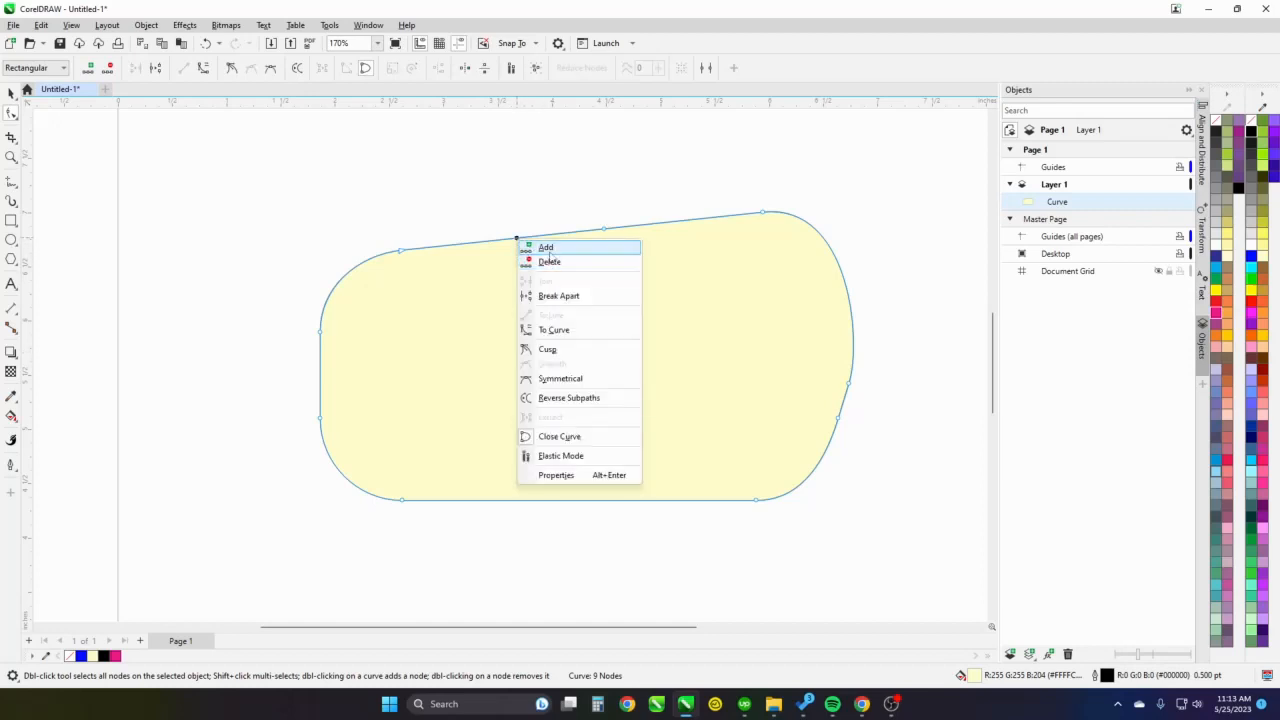
left_click(549, 249)
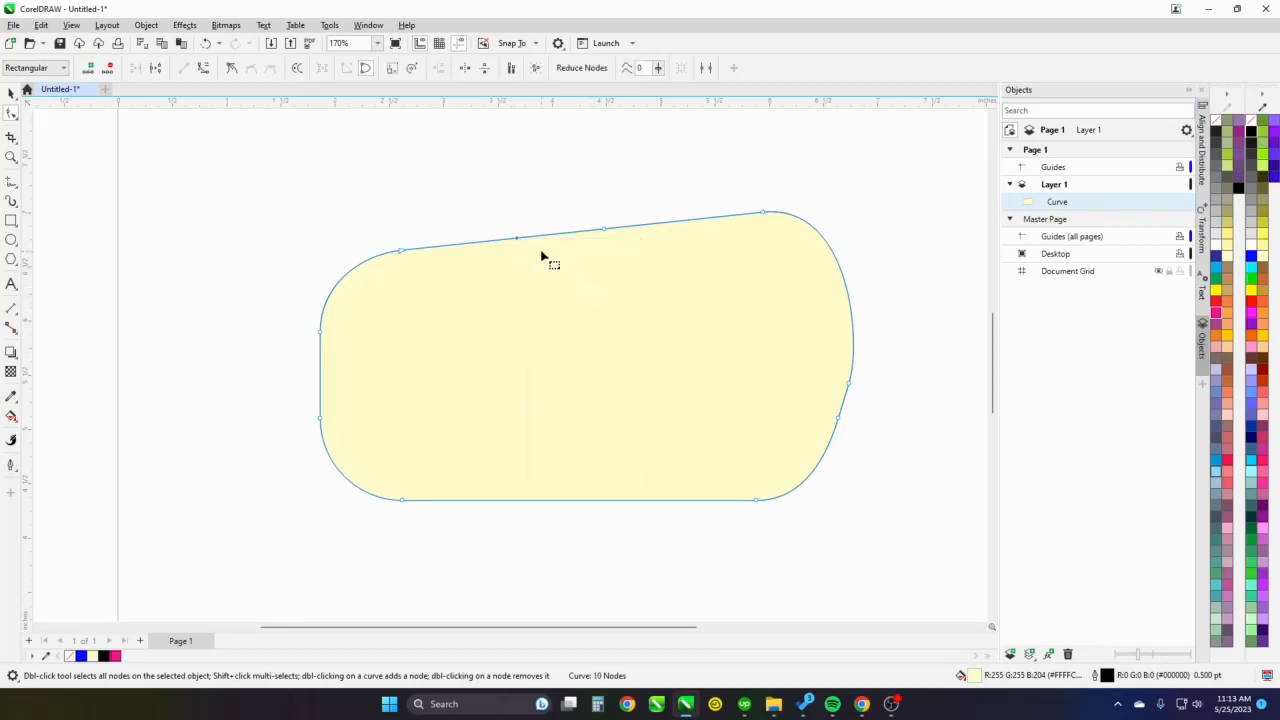
left_click(583, 289)
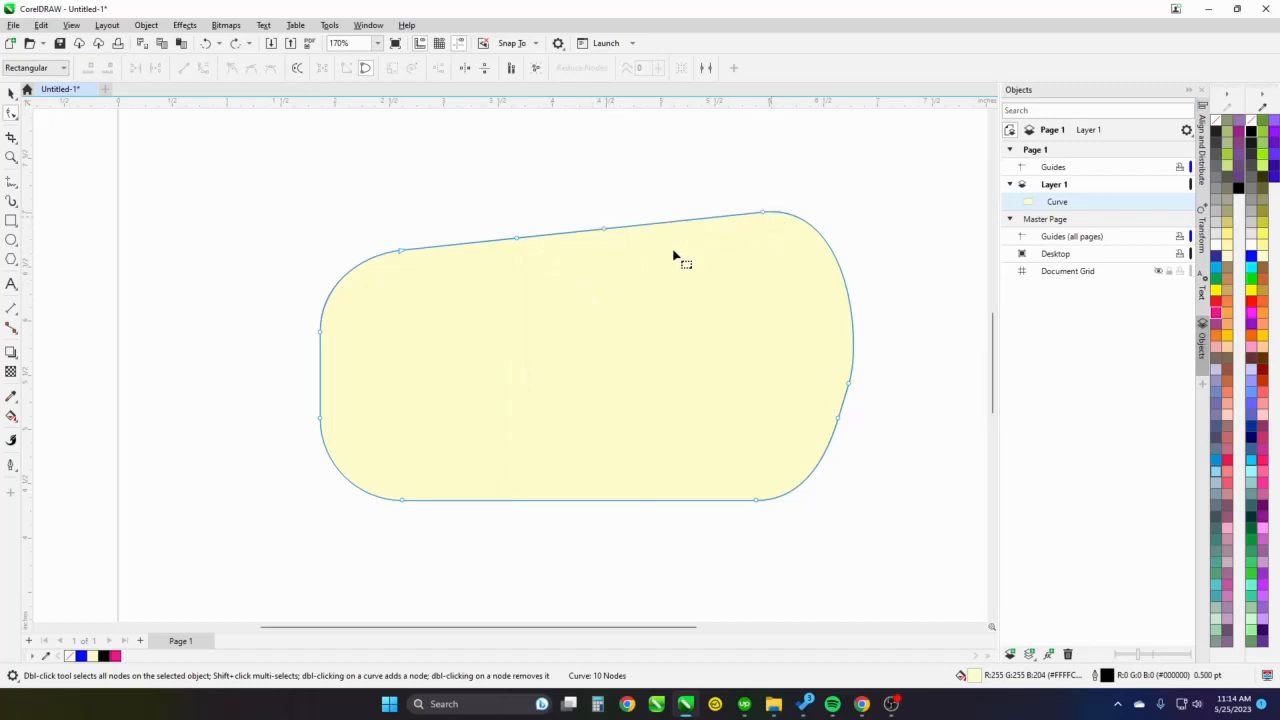
Add a node on the upper-right arc, pull it outward and swing its handles to form a notch and bulge
double_click(836, 260)
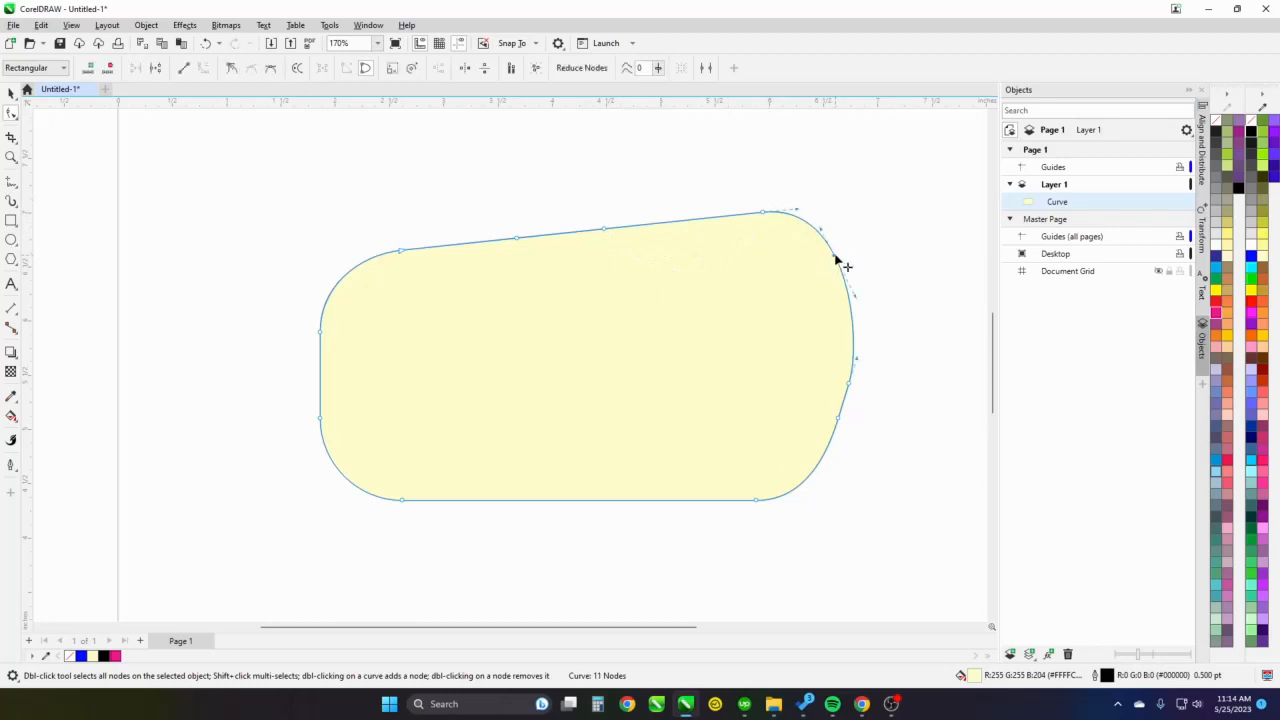
left_click_drag(836, 258, 856, 230)
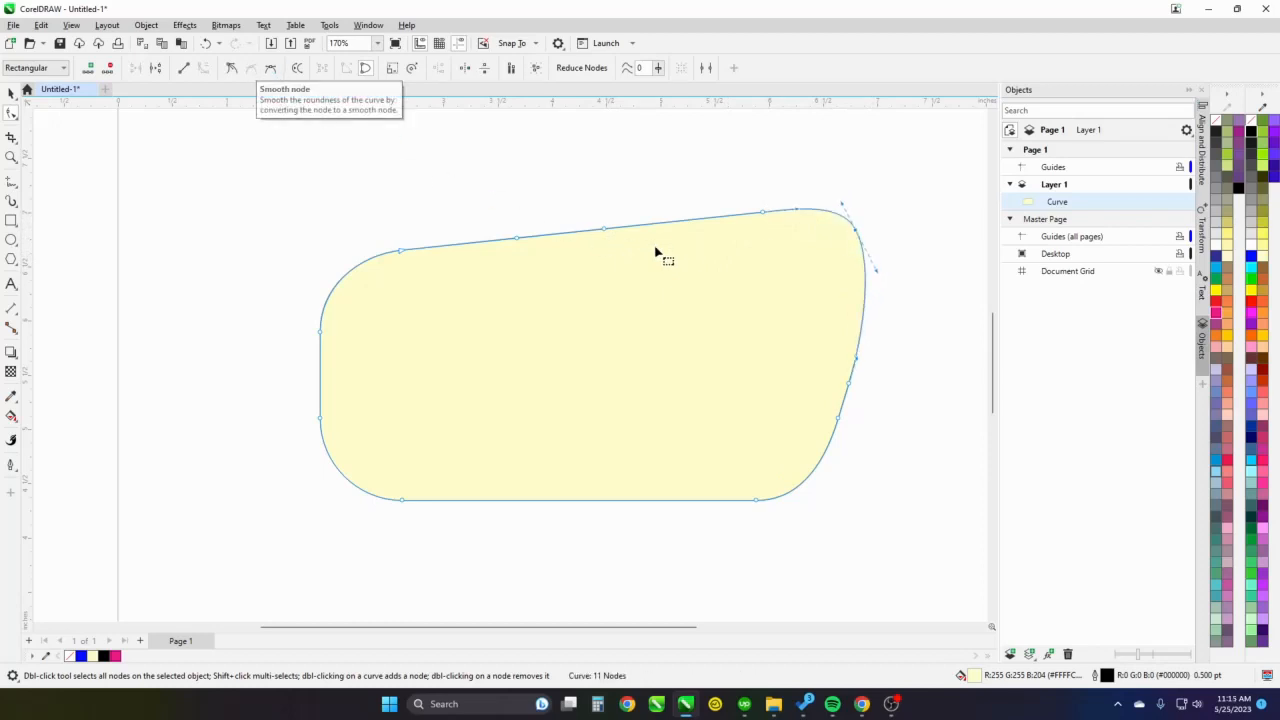
left_click_drag(878, 274, 787, 313)
left_click_drag(876, 207, 752, 289)
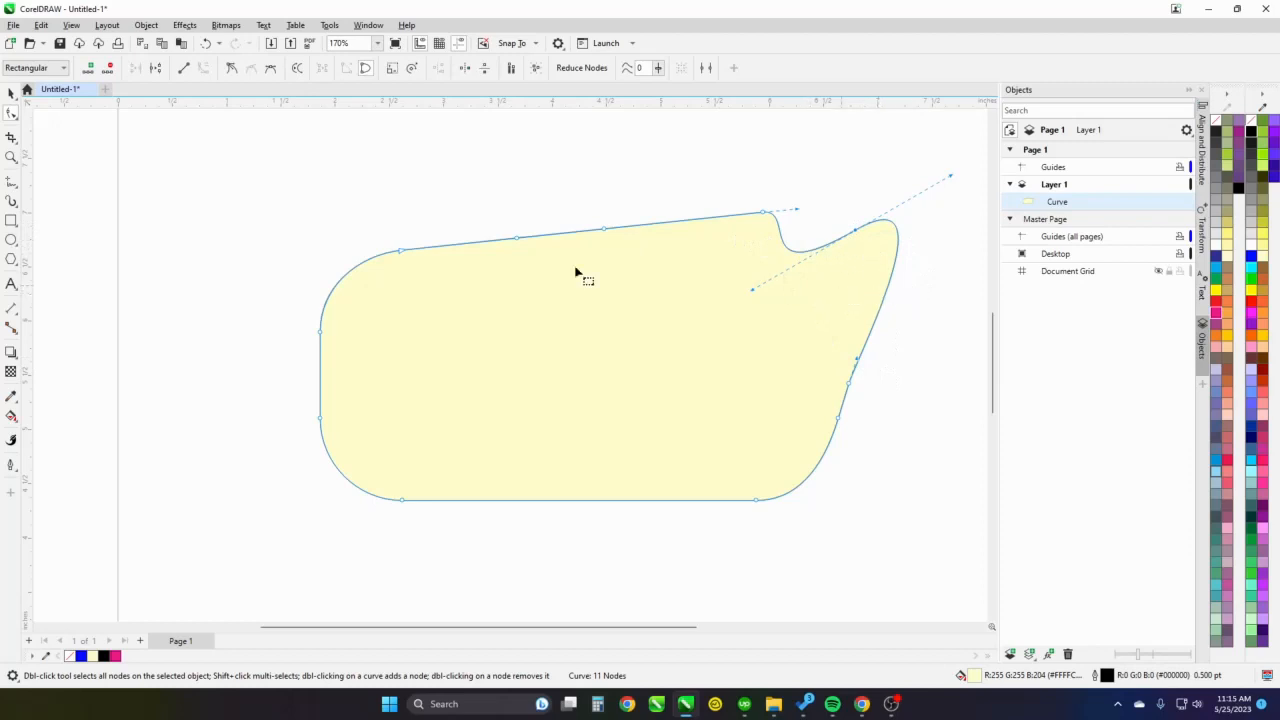
Add a node on the right edge below the bulge, make it a cusp and bend its two sides independently
double_click(881, 316)
left_click(231, 68)
left_click_drag(901, 260, 891, 332)
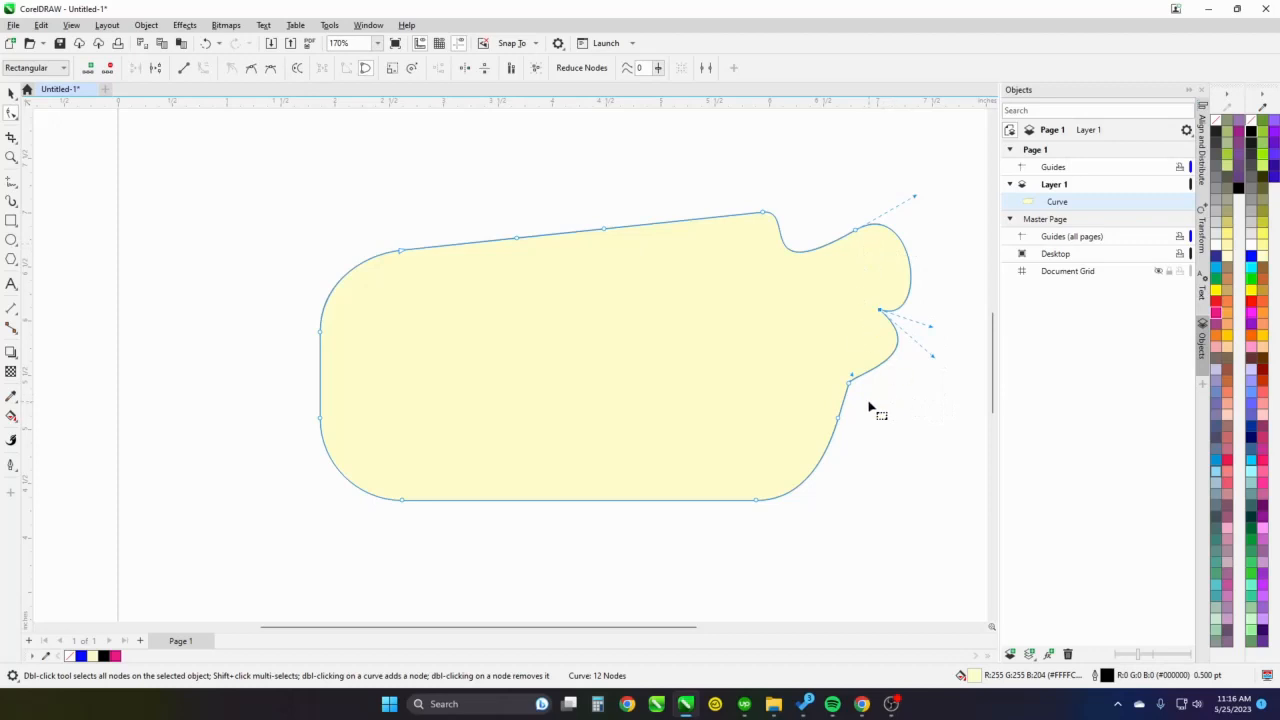
Add a node on the outer edge of the upper-right bulge, make it symmetrical and lengthen its handles downward
double_click(911, 264)
left_click(270, 68)
left_click_drag(915, 289, 929, 356)
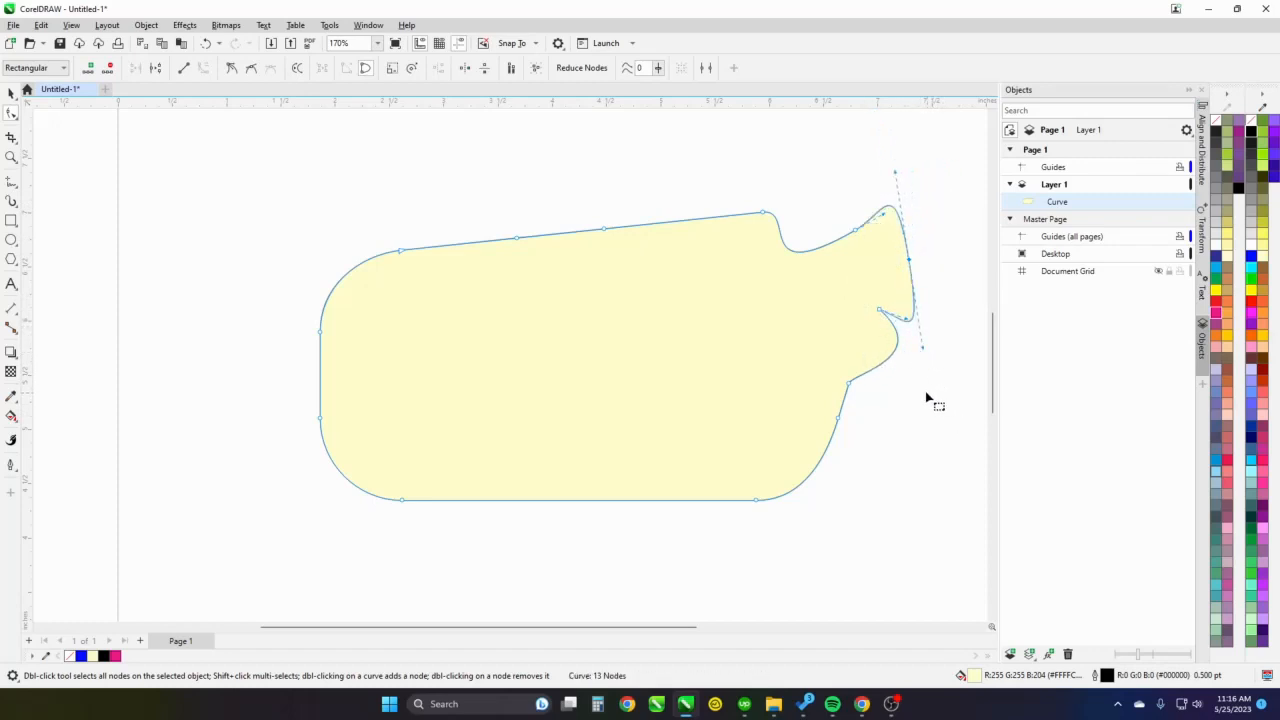
Convert the leftmost segment of the top edge to a curve and the upper-left corner arc to a straight line
left_click(518, 241)
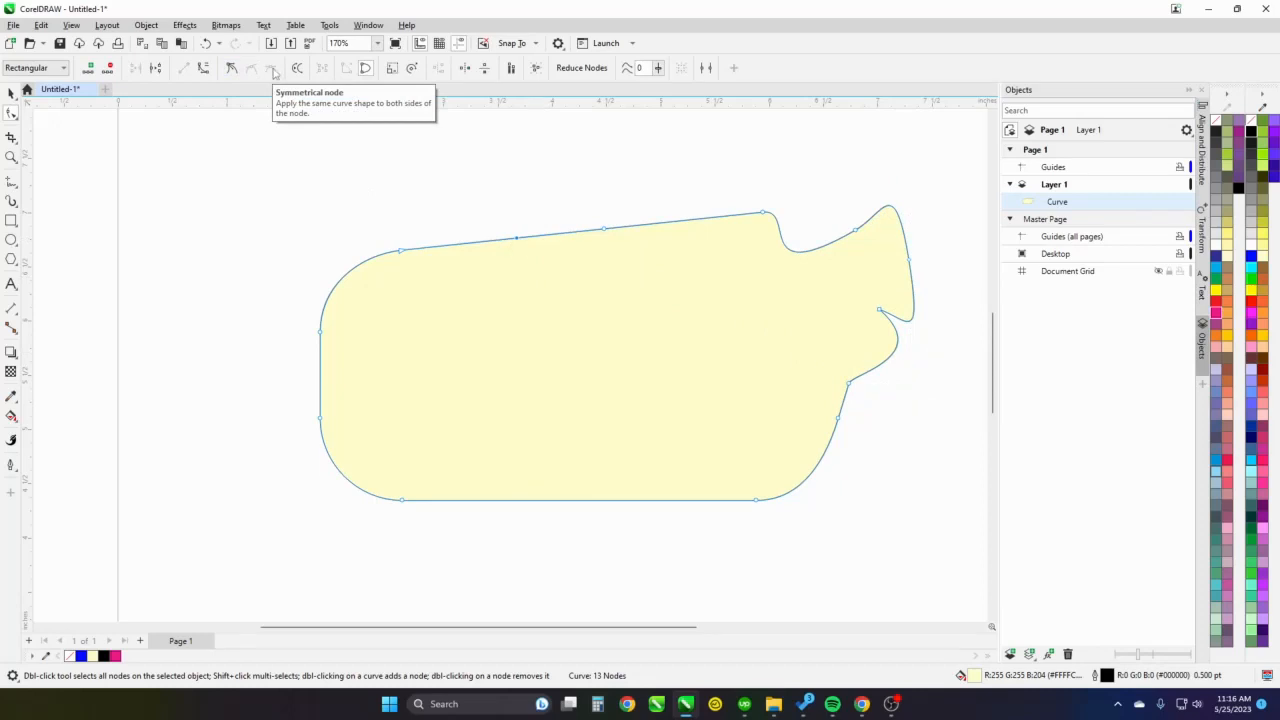
left_click(449, 247)
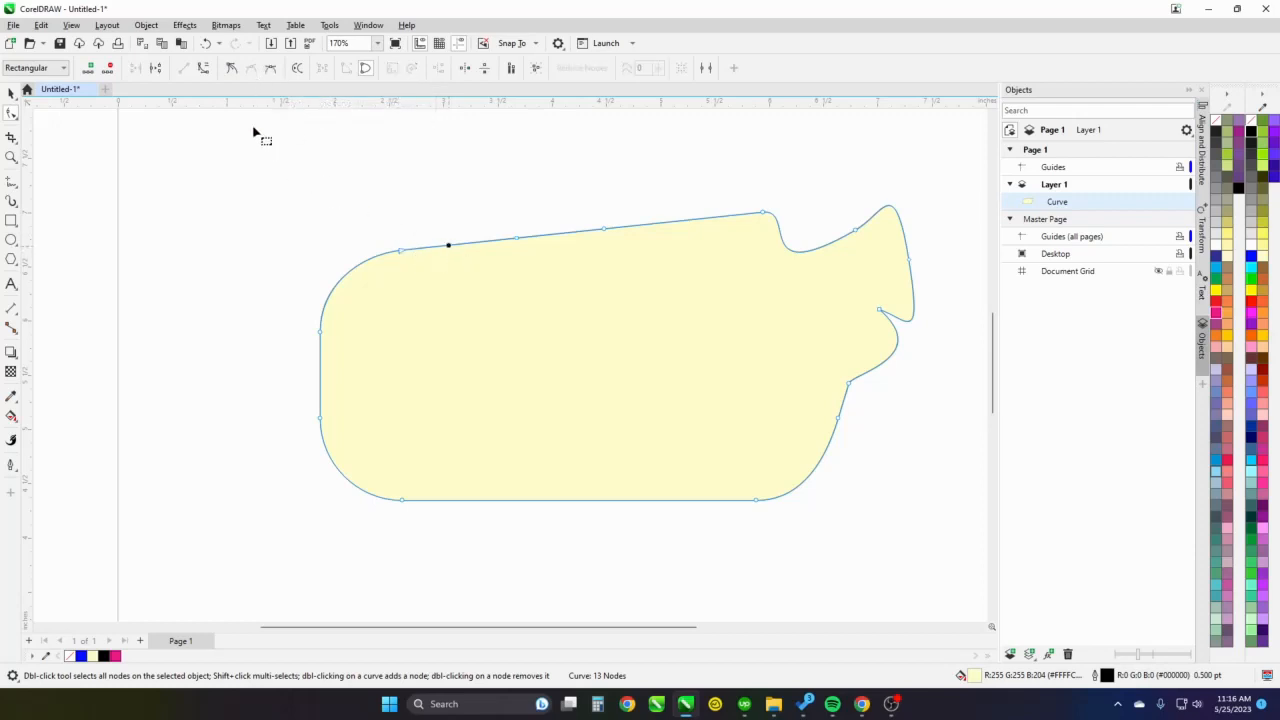
left_click(203, 69)
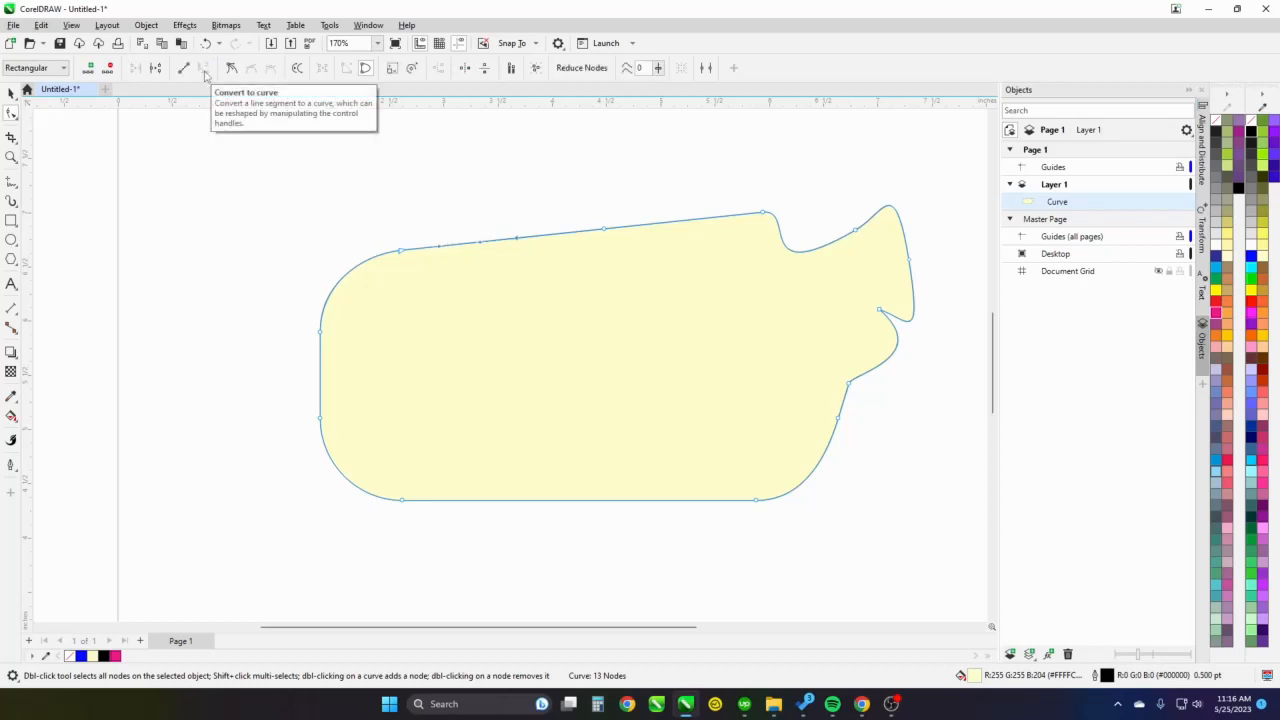
left_click(342, 281)
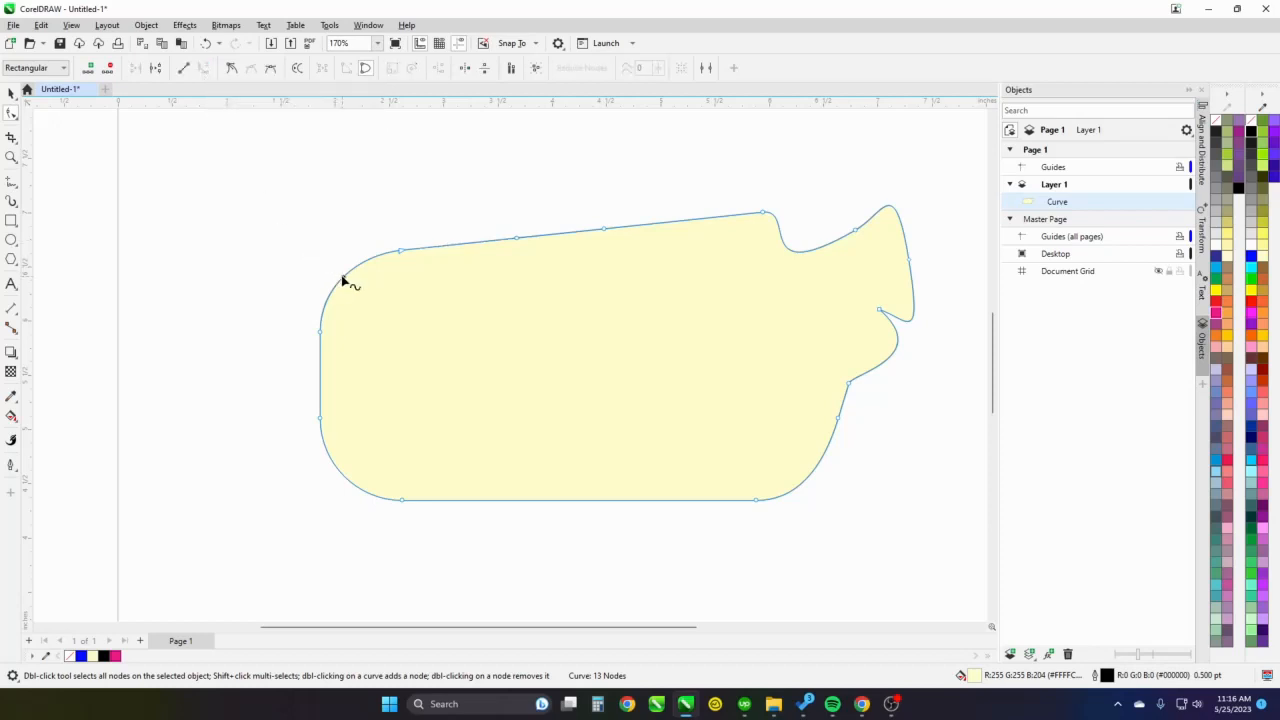
left_click(184, 69)
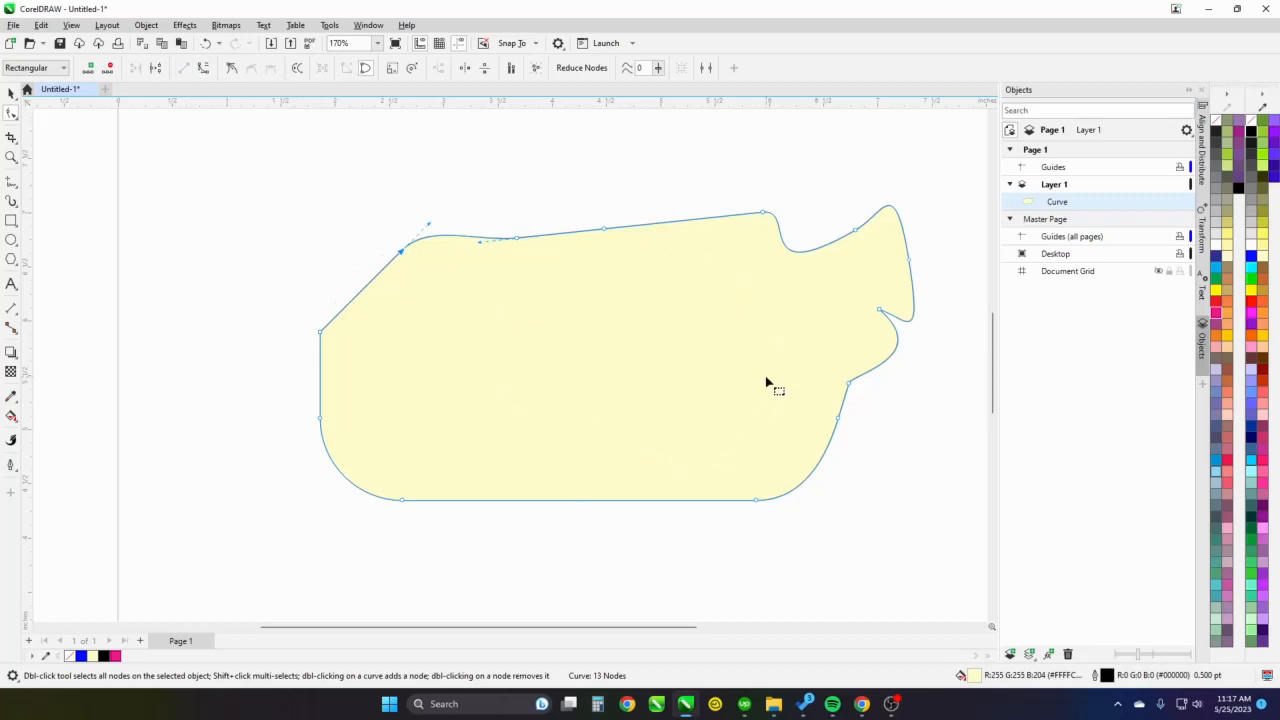
Break the curve apart at the left node of the bottom edge, and give the open curve a green fill
right_click(404, 503)
left_click(458, 312)
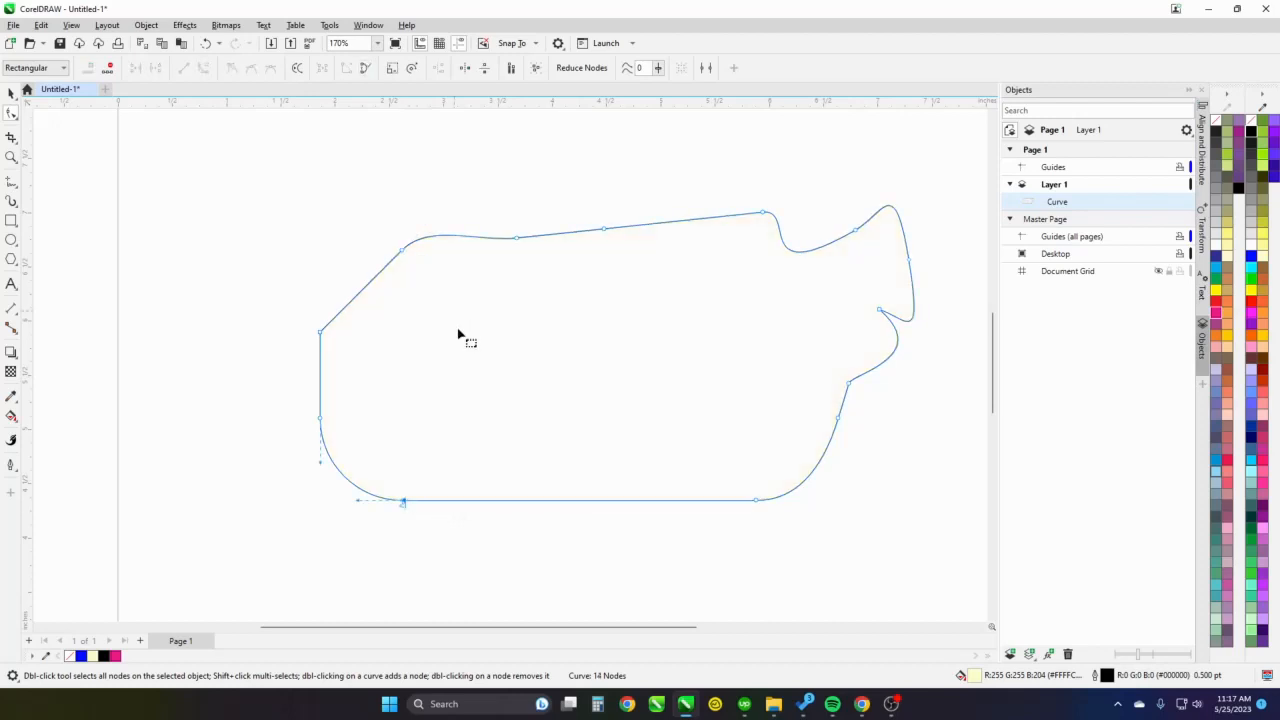
left_click(582, 424)
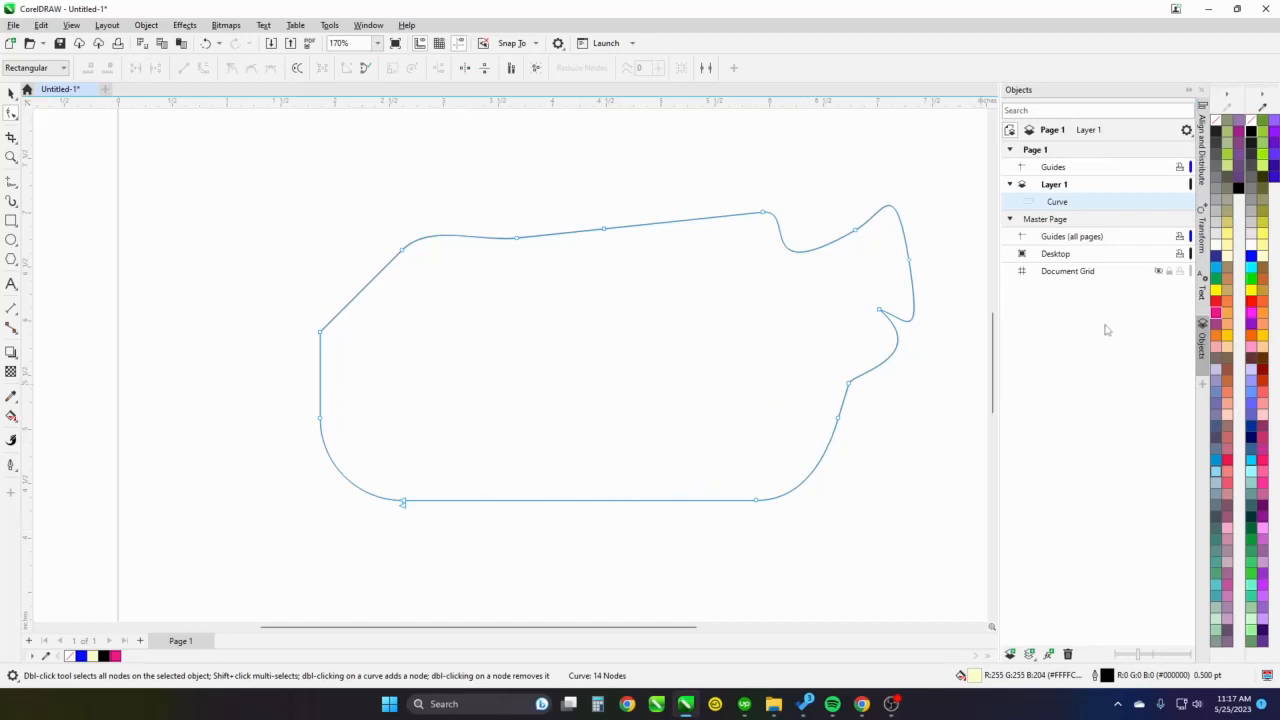
left_click(1253, 284)
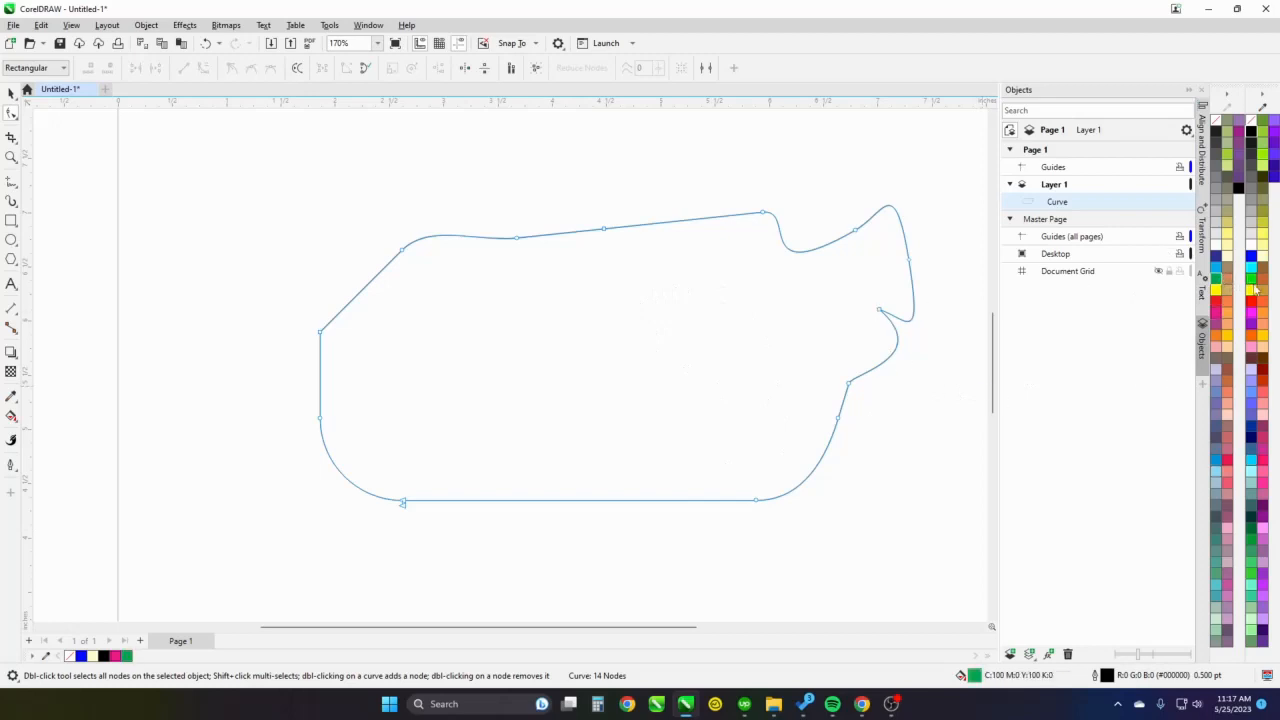
Try a brighter green fill on the open curve, and undo both green fills
left_click(1252, 280)
key("ctrl+z")
key("ctrl+z")
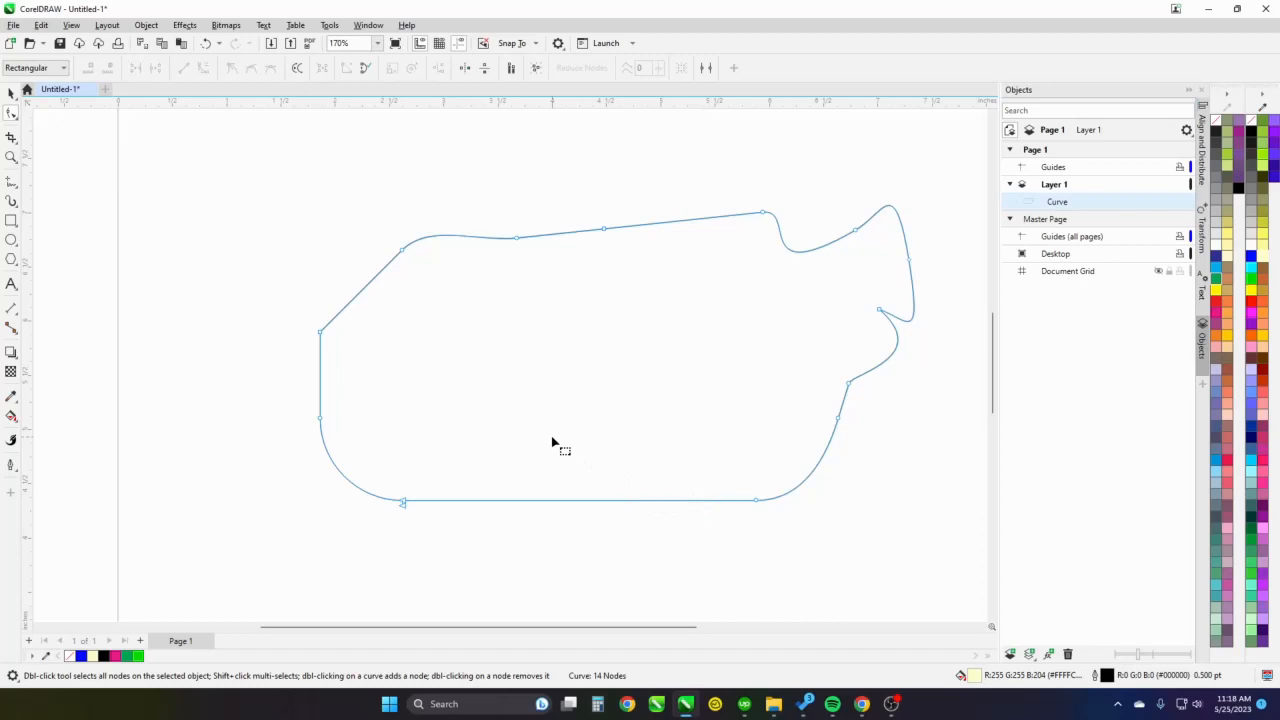
Try the Join command on the two end nodes of the bottom edge's break, undo the join and deselect the nodes
left_click(402, 502)
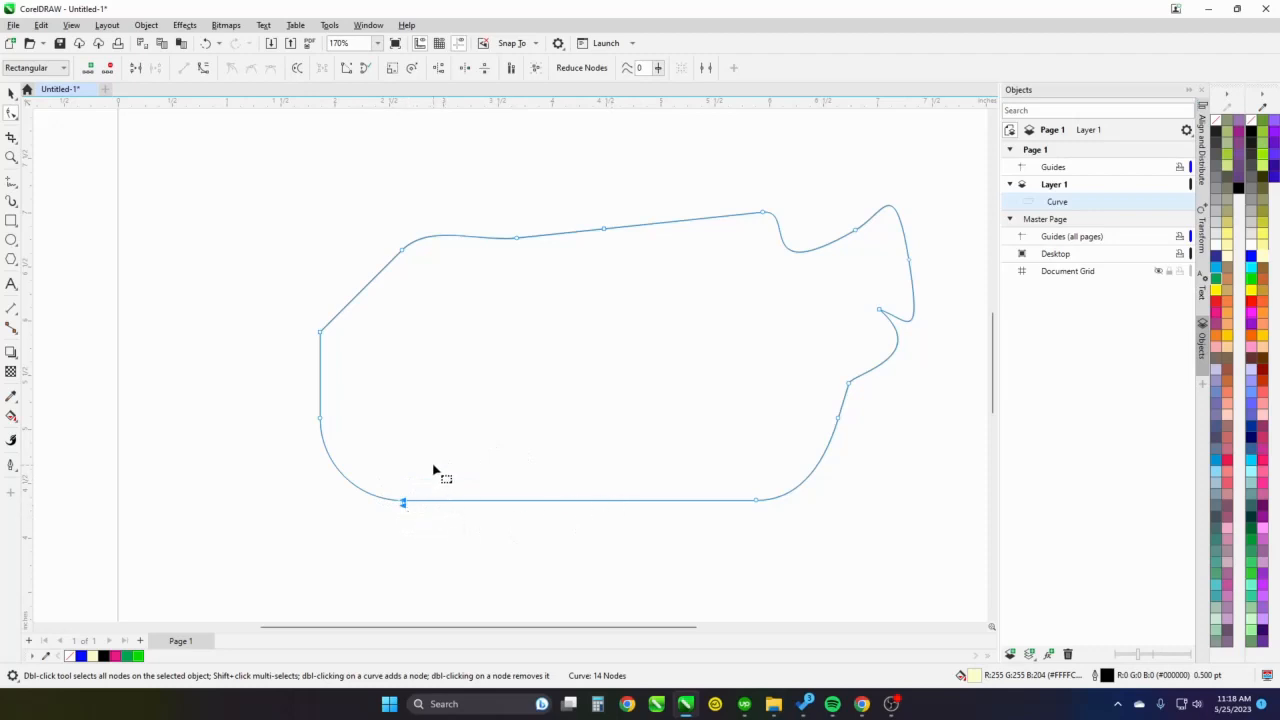
right_click(404, 508)
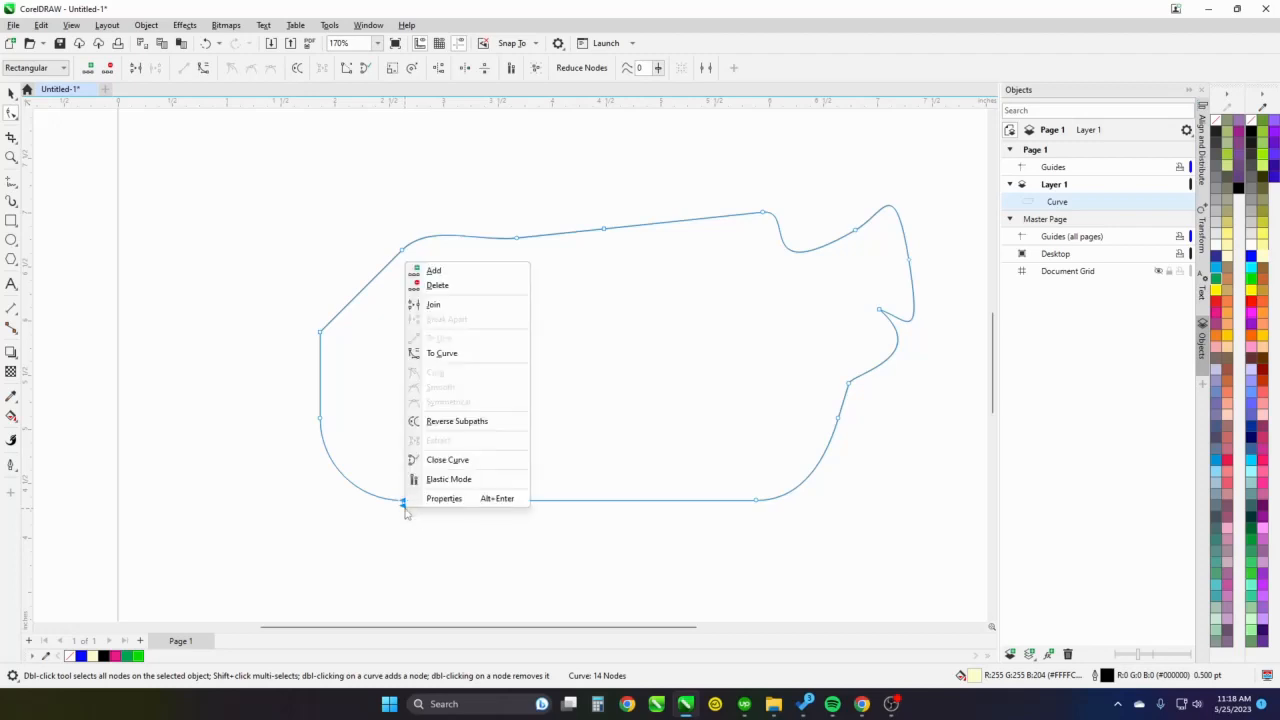
left_click(438, 304)
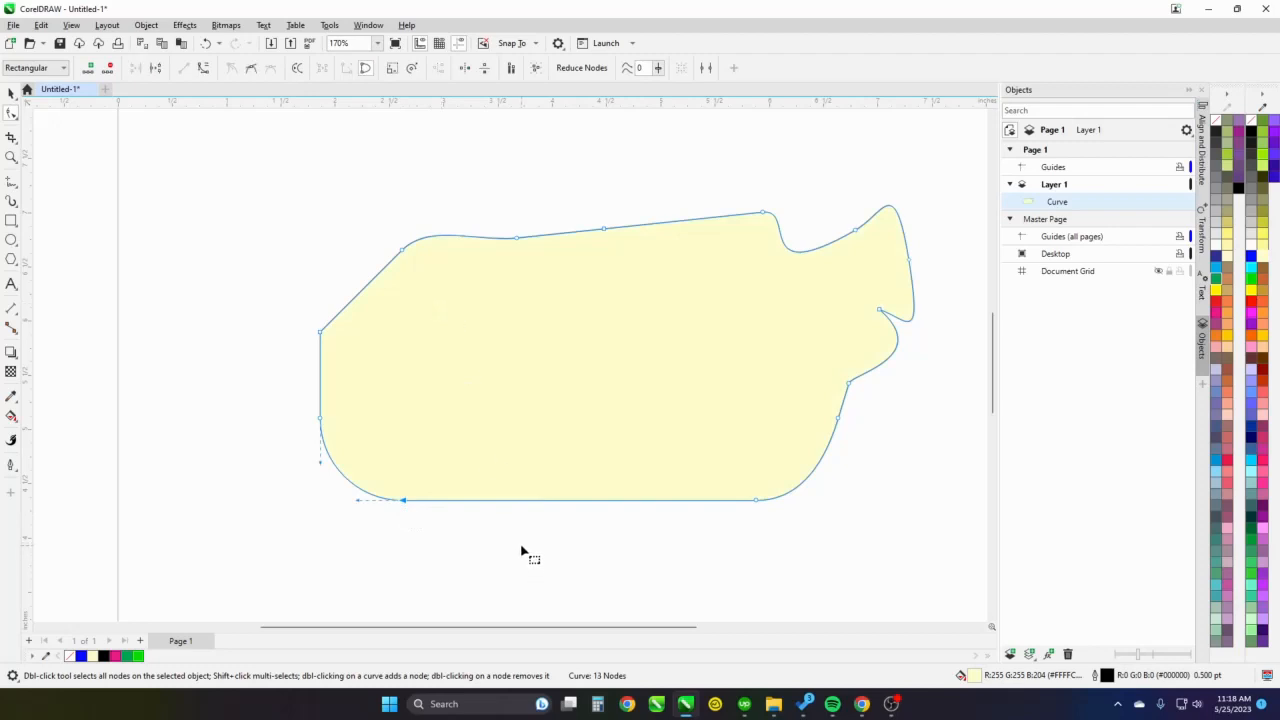
key("ctrl+z")
left_click(480, 423)
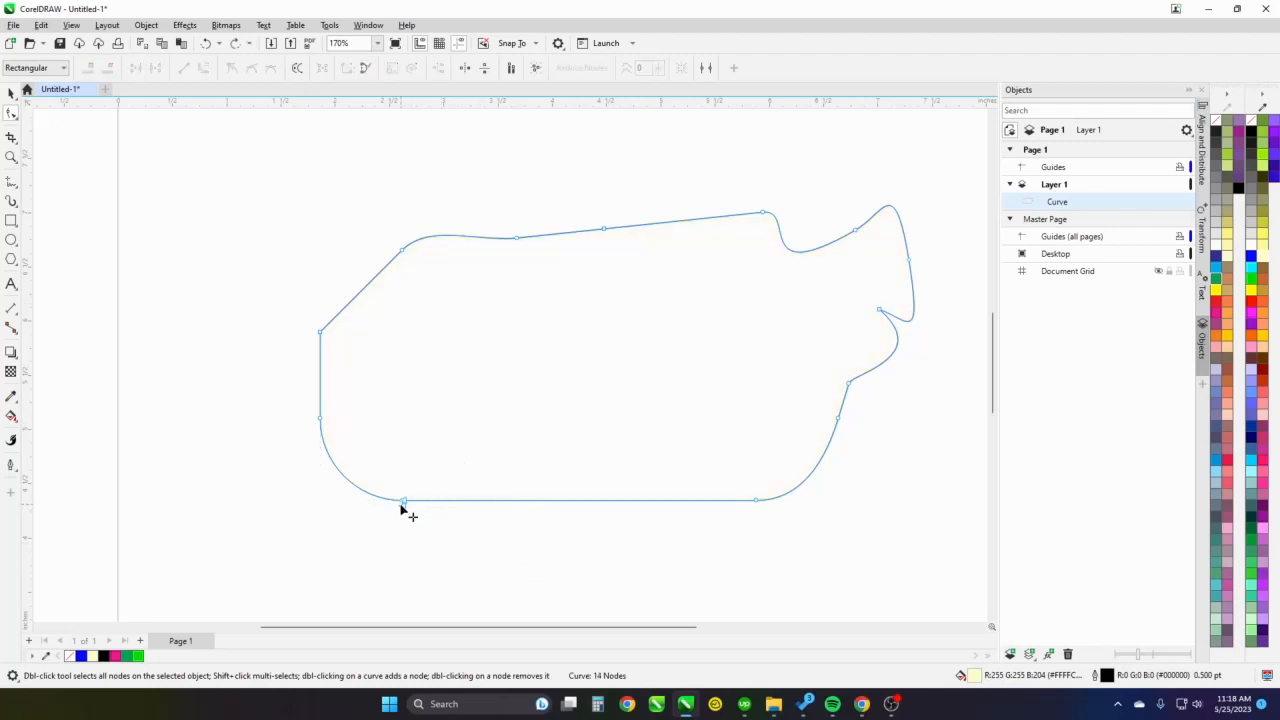
Try to close the outline by moving one end node onto the other at the break, and undo it
mouse_move(403, 508)
left_mouse_down()
mouse_move(434, 549)
mouse_move(405, 511)
left_mouse_up()
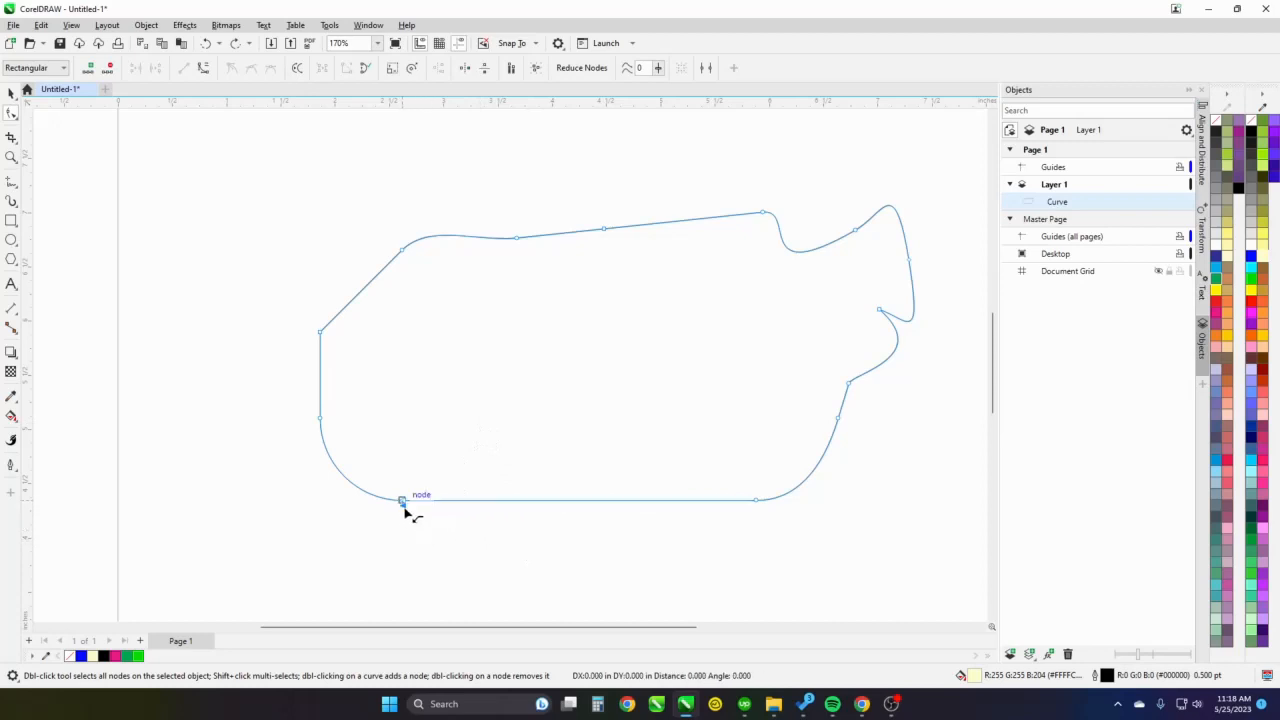
left_click_drag(405, 511, 405, 512)
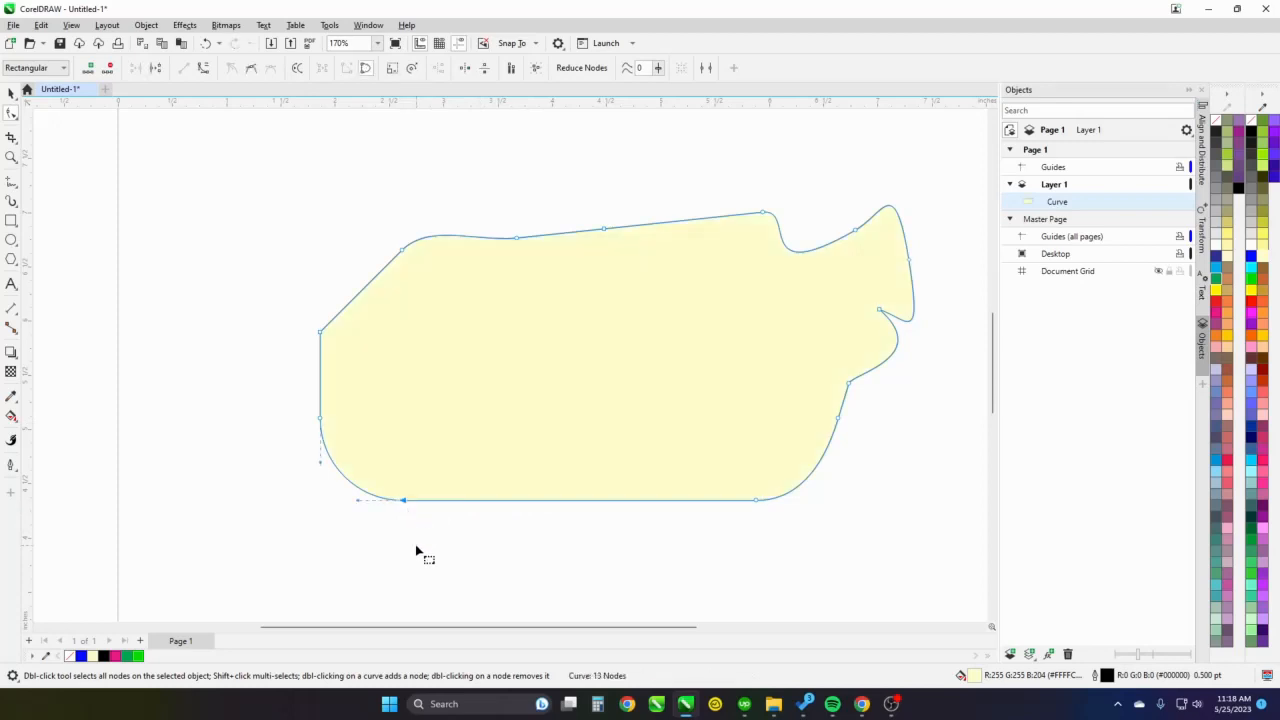
key("ctrl+z")
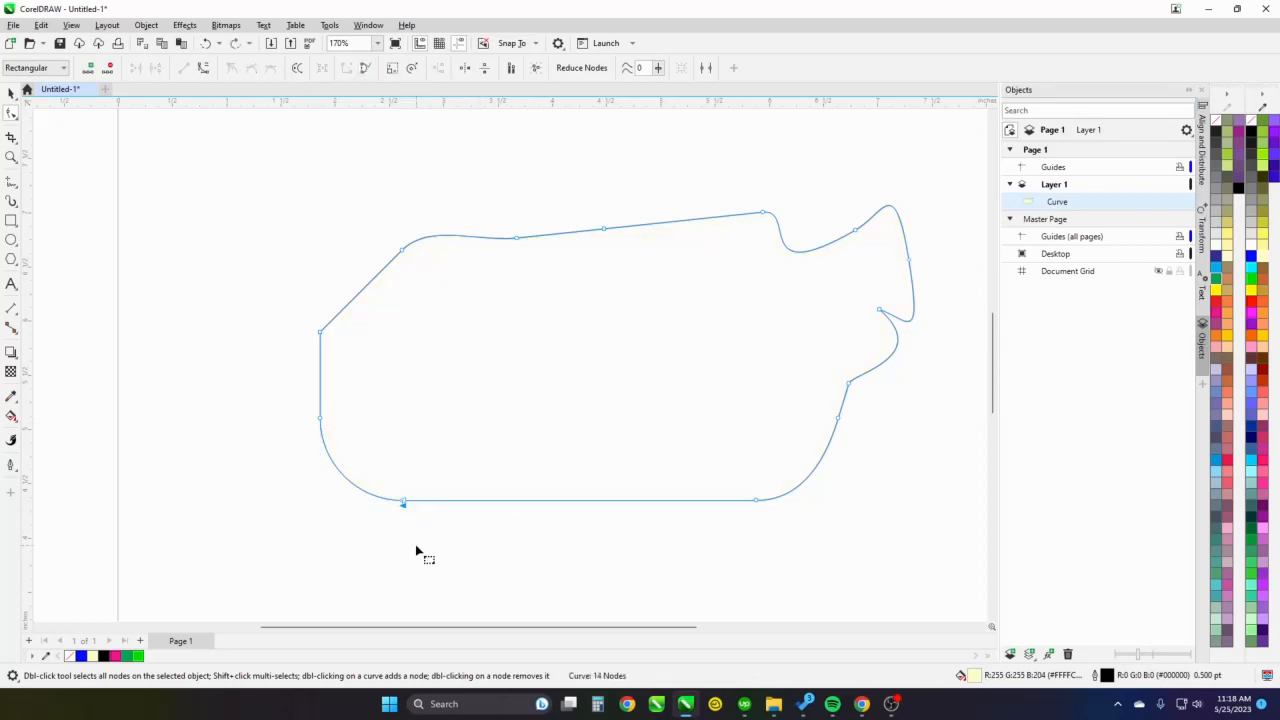
Close the open outline with the Close Curve command, without any node selected
left_click(635, 377)
right_click(635, 377)
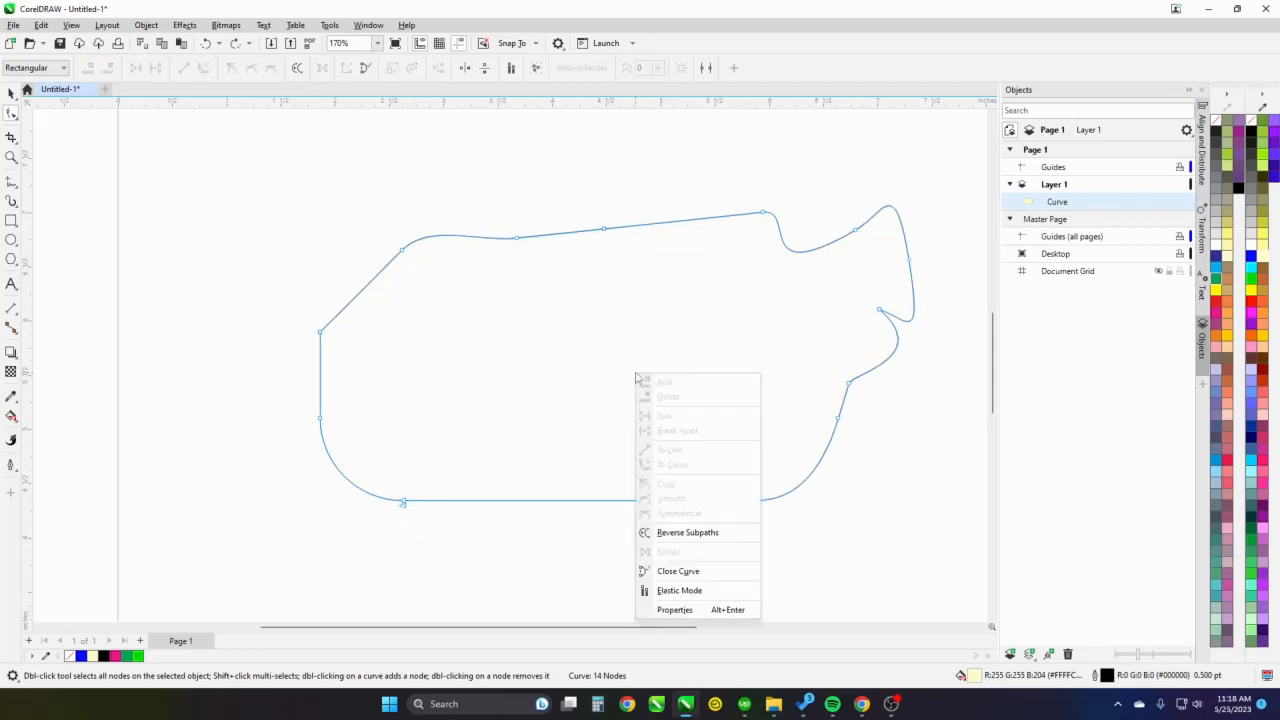
left_click(706, 571)
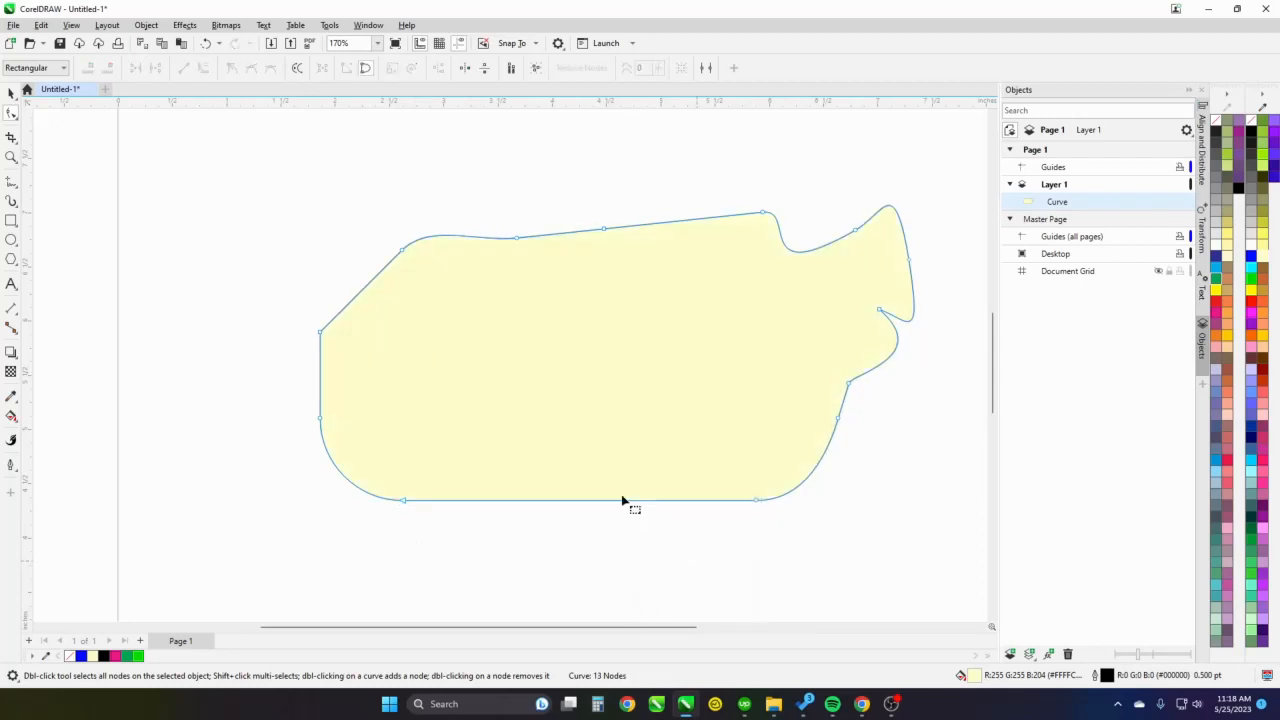